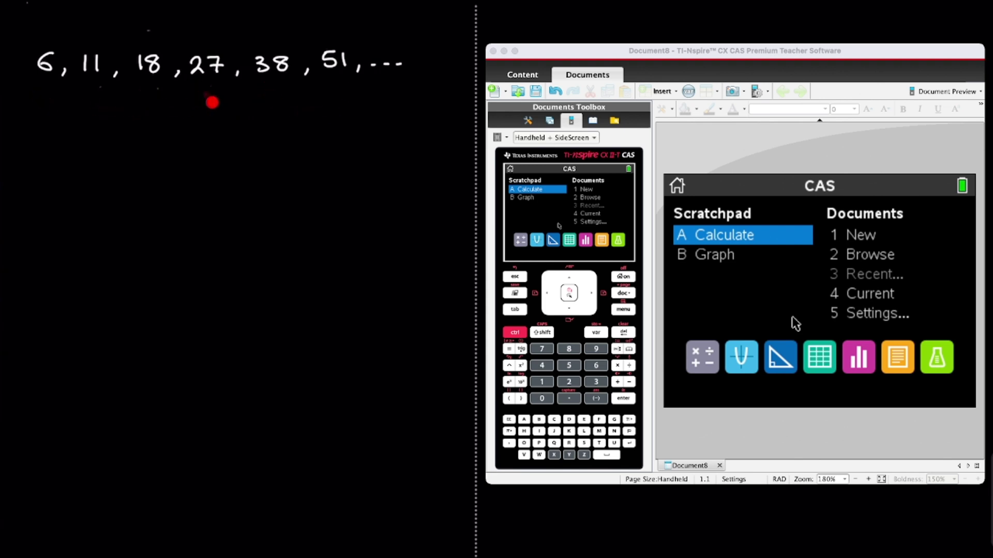
Draw arrows between the terms labelled with first differences +5, +7, +9, +11 and +13.
mouse_move(47, 87)
left_mouse_down()
mouse_move(82, 94)
mouse_move(92, 81)
left_mouse_up()
left_click_drag(63, 113, 73, 114)
left_click_drag(67, 109, 79, 119)
mouse_move(80, 107)
left_mouse_down()
mouse_move(147, 82)
mouse_move(119, 121)
left_mouse_up()
left_click_drag(113, 116, 136, 119)
mouse_move(158, 86)
left_mouse_down()
mouse_move(197, 88)
mouse_move(167, 124)
left_mouse_up()
left_click_drag(162, 118, 182, 122)
mouse_move(209, 89)
left_mouse_down()
mouse_move(234, 103)
mouse_move(253, 89)
left_mouse_up()
mouse_move(247, 86)
left_mouse_down()
mouse_move(258, 91)
mouse_move(224, 121)
left_mouse_up()
left_click_drag(220, 116, 237, 122)
left_click_drag(244, 111, 244, 122)
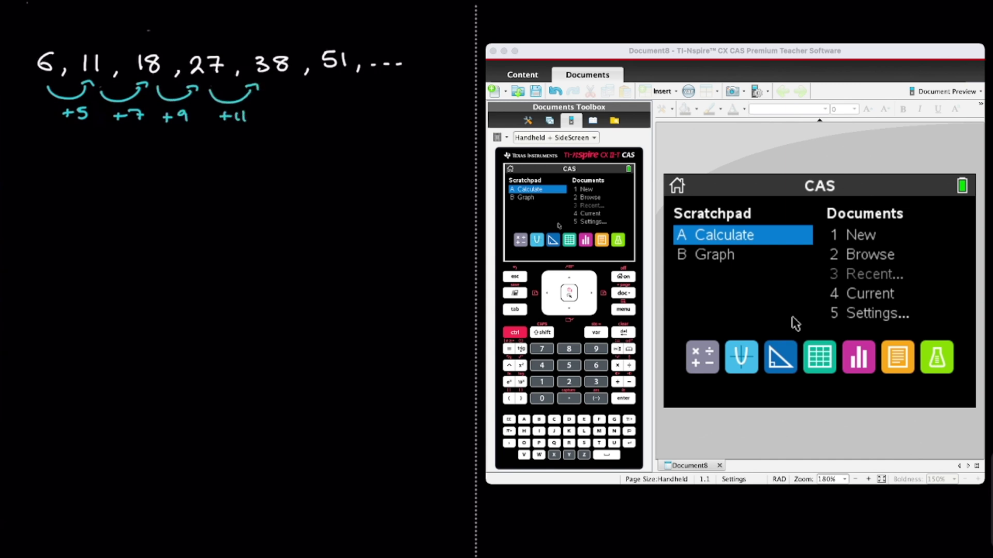
mouse_move(271, 89)
left_mouse_down()
mouse_move(299, 104)
mouse_move(327, 81)
left_mouse_up()
left_click_drag(290, 112, 291, 124)
left_click_drag(286, 118, 300, 123)
left_click_drag(307, 112, 309, 123)
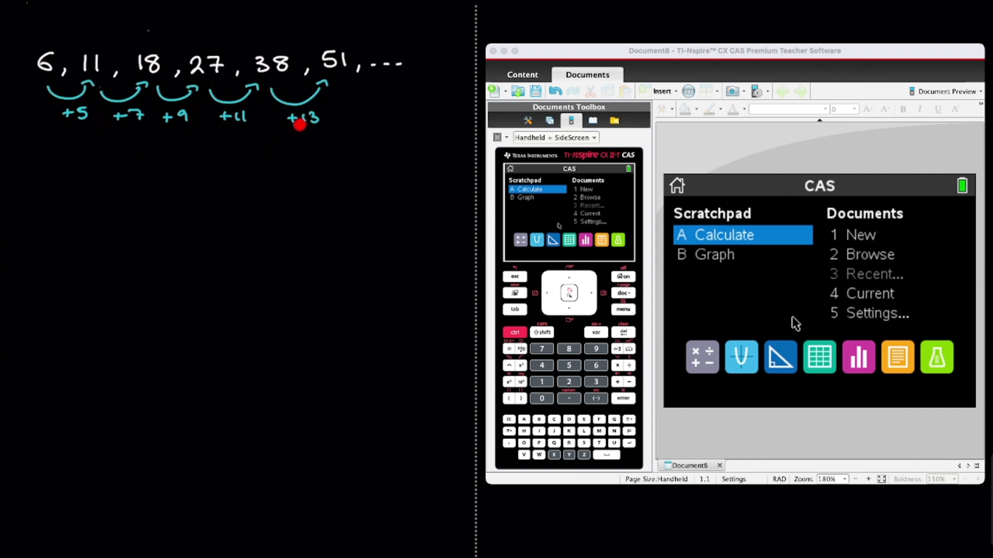
Link neighbouring first differences with arcs and label each second difference +2.
mouse_move(81, 131)
left_mouse_down()
mouse_move(108, 142)
mouse_move(120, 128)
mouse_move(224, 129)
left_mouse_up()
left_click_drag(232, 131, 287, 126)
left_click_drag(89, 154, 89, 163)
left_click_drag(84, 160, 137, 164)
left_click_drag(132, 160, 158, 164)
left_click_drag(193, 154, 197, 158)
left_click_drag(203, 152, 214, 162)
mouse_move(248, 155)
left_mouse_down()
mouse_move(249, 163)
mouse_move(274, 163)
left_mouse_up()
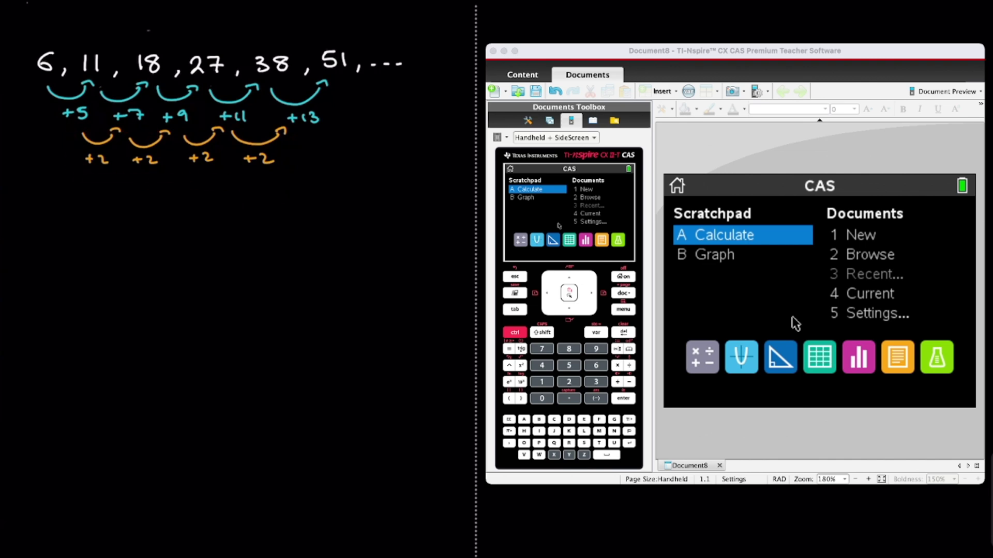
Write 'Quadratic' beside the differences and underline it.
mouse_move(340, 149)
left_mouse_down()
mouse_move(329, 153)
mouse_move(346, 165)
mouse_move(369, 161)
left_mouse_up()
mouse_move(375, 147)
left_mouse_down()
mouse_move(385, 158)
mouse_move(427, 158)
left_mouse_up()
left_click_drag(322, 177, 427, 170)
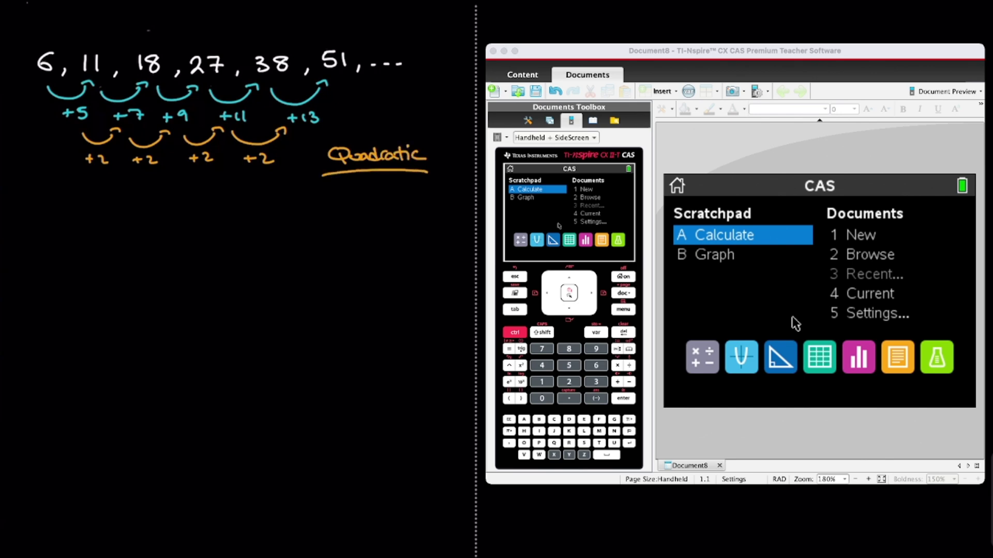
Write the general term un = an² + bn + c below.
mouse_move(78, 221)
left_mouse_down()
mouse_move(91, 221)
mouse_move(103, 240)
mouse_move(120, 223)
mouse_move(166, 227)
left_mouse_up()
left_click_drag(172, 223, 176, 226)
mouse_move(171, 221)
left_mouse_down()
mouse_move(170, 231)
mouse_move(233, 227)
left_mouse_up()
mouse_move(254, 221)
left_mouse_down()
mouse_move(240, 225)
mouse_move(256, 232)
left_mouse_up()
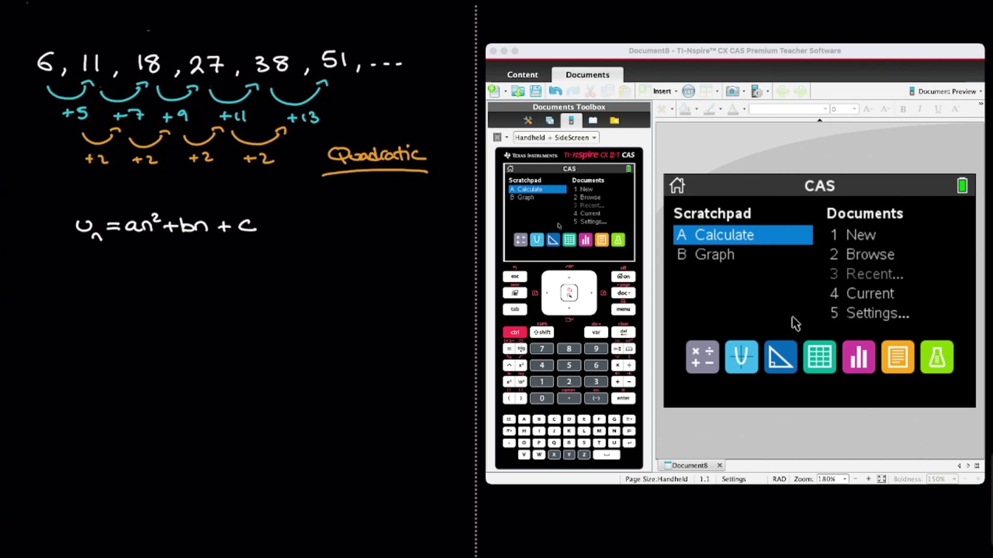
From the handheld home screen, create a new document with a Lists & Spreadsheet page.
left_click(795, 324)
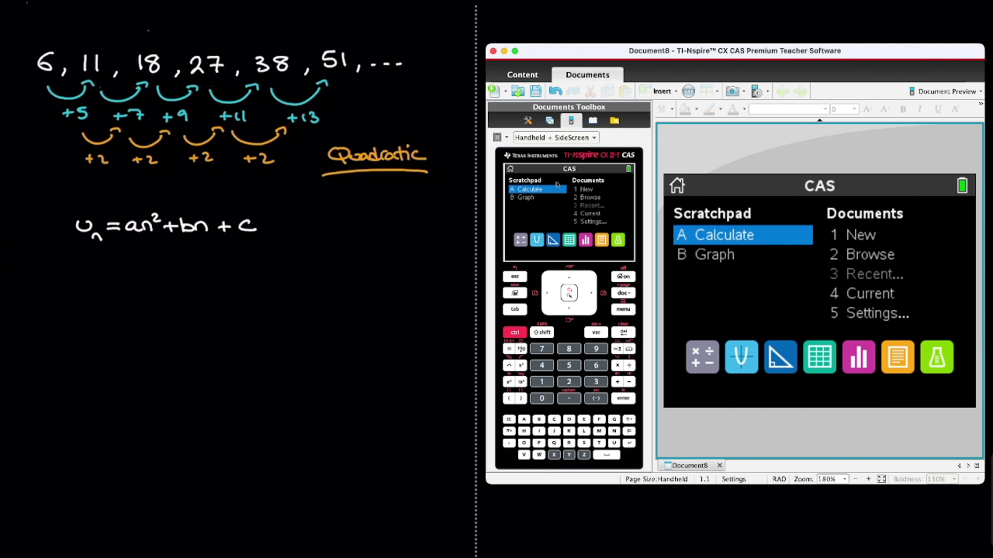
left_click(585, 191)
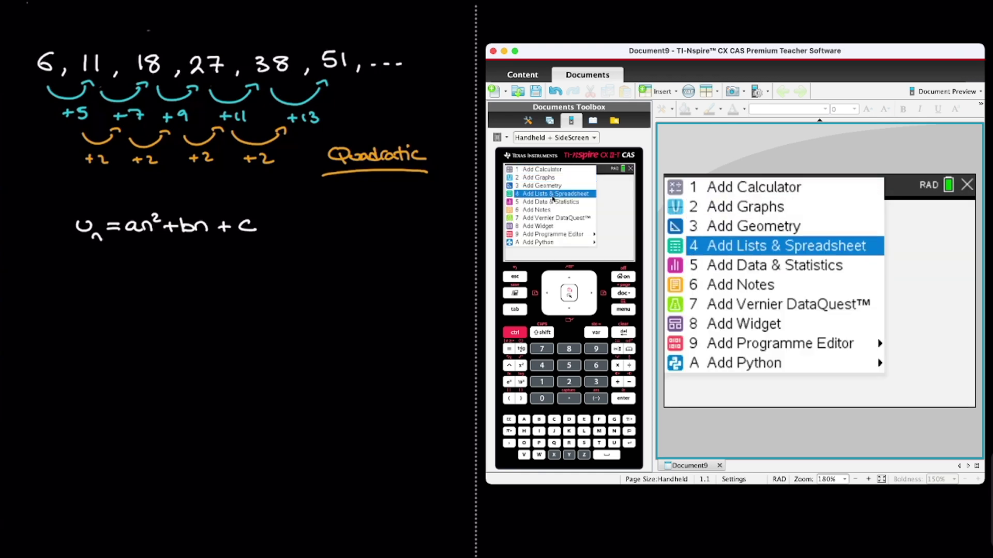
left_click(553, 199)
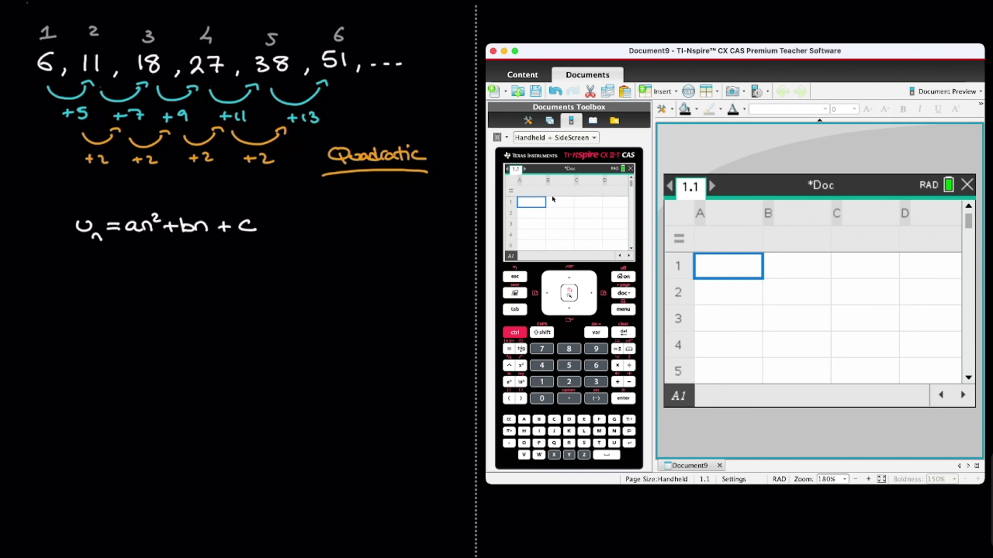
Name column A 'n' and fill it with 1 to 6.
key("Up")
key("Up")
type("n")
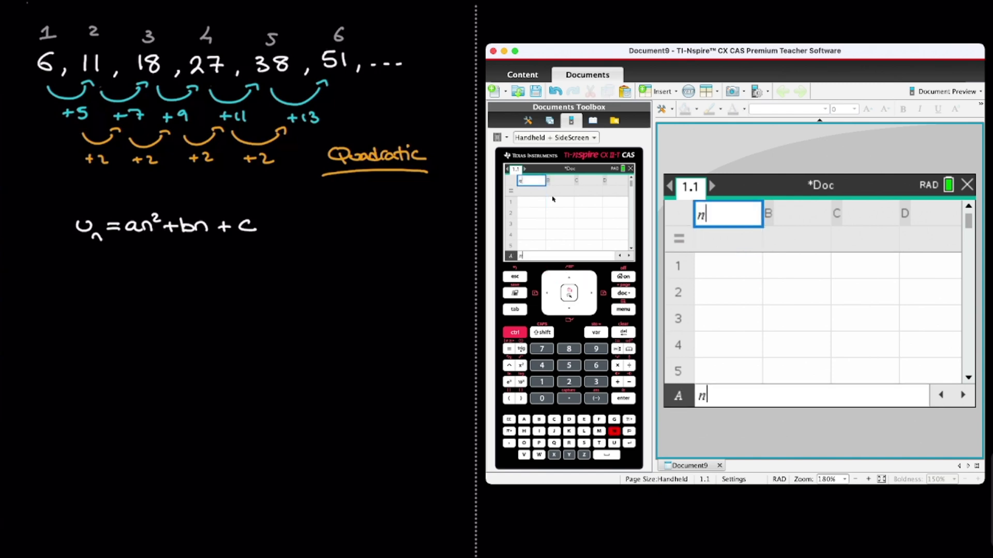
key("Return")
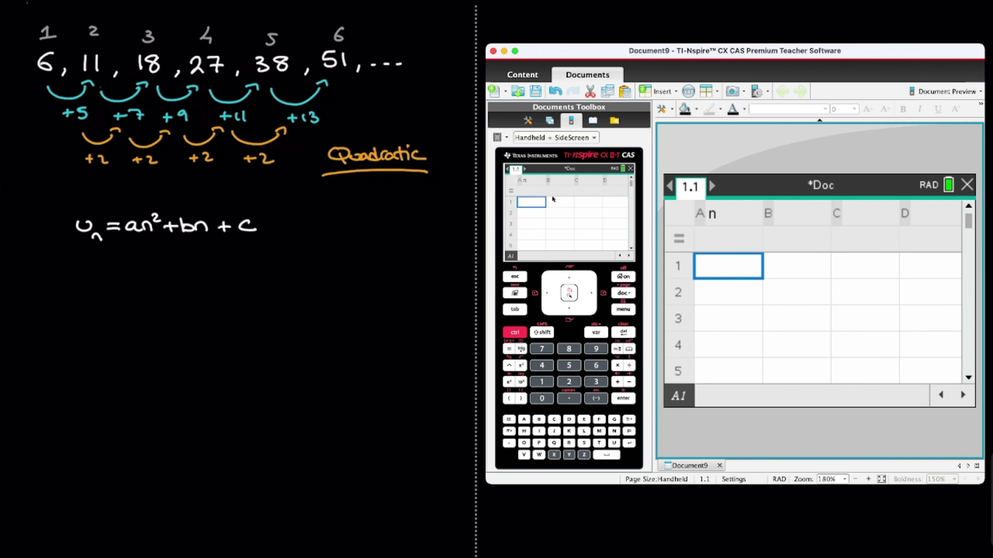
type("1")
key("Return")
type("2")
key("Return")
type("3")
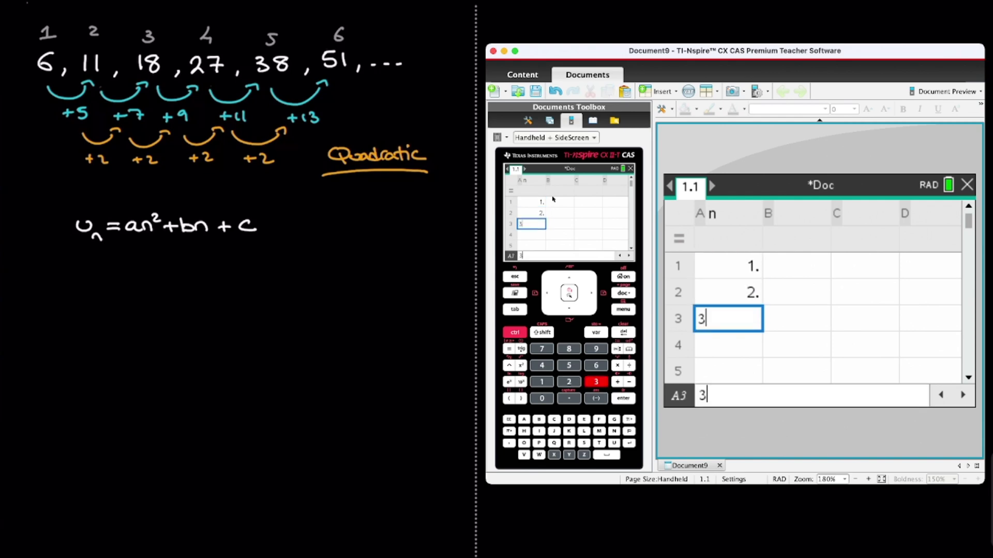
key("Return")
type("4")
key("Return")
type("5")
key("Return")
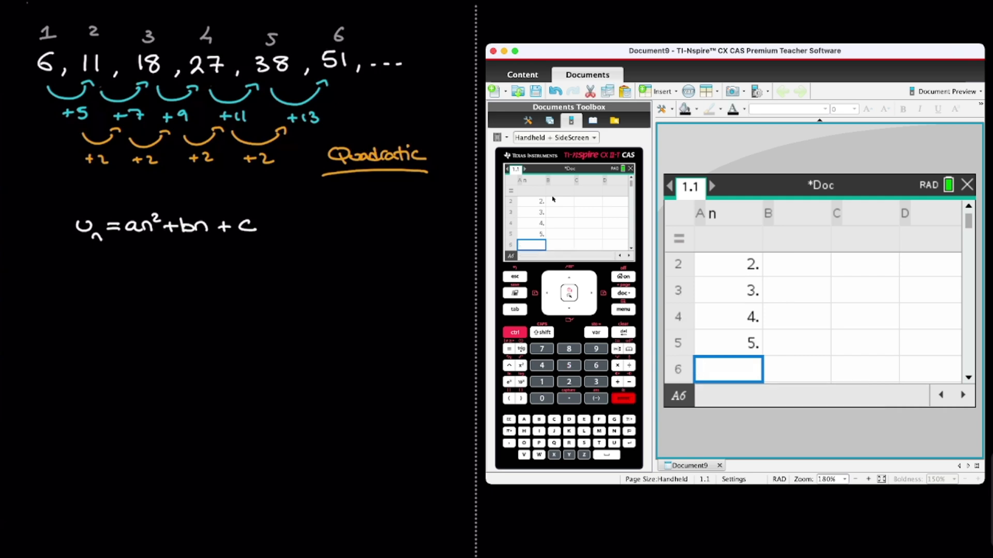
type("6")
key("Return")
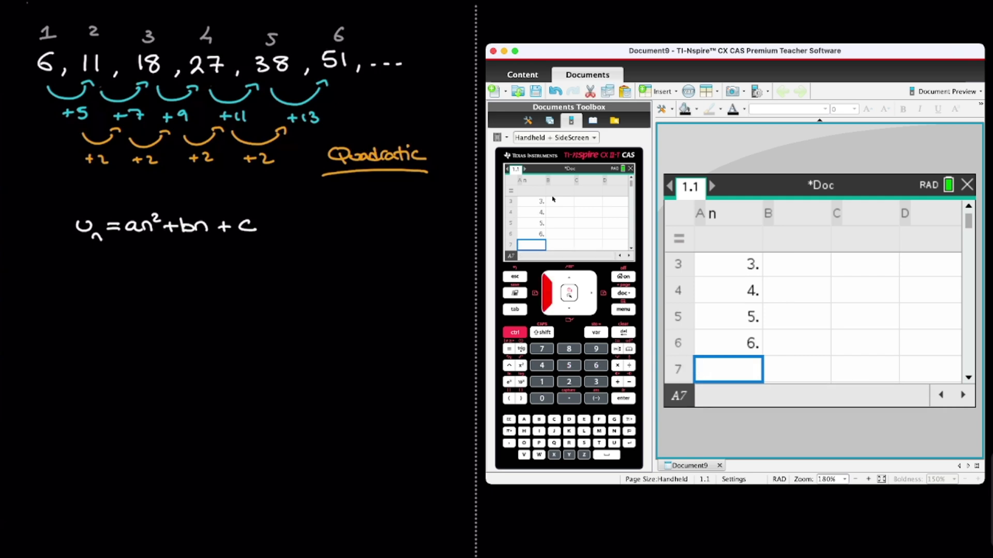
Name column B 'u' and enter the terms 6, 11, 18, 27, 38, 51.
key("Right")
key("Up")
key("Up")
key("Up")
key("Up")
key("Up")
key("Up")
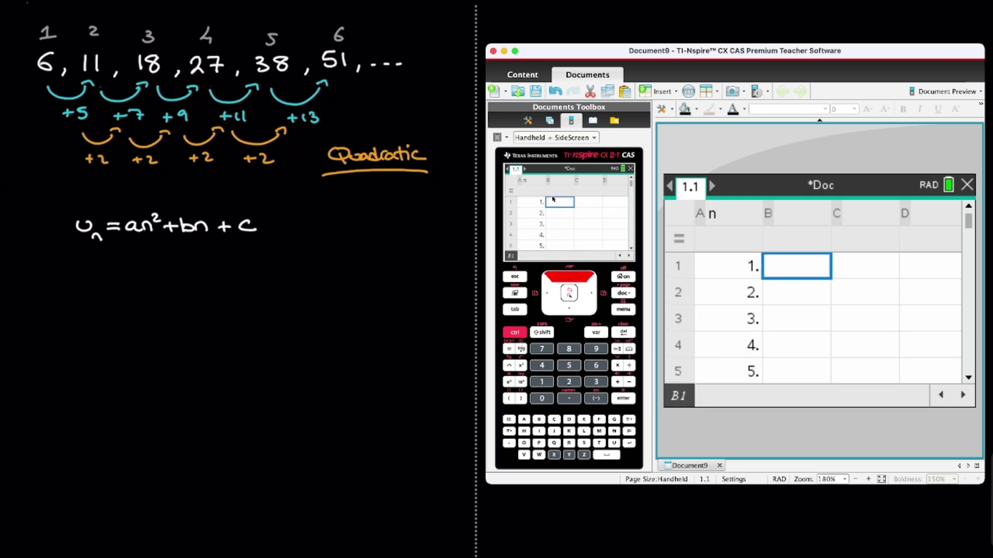
key("Down")
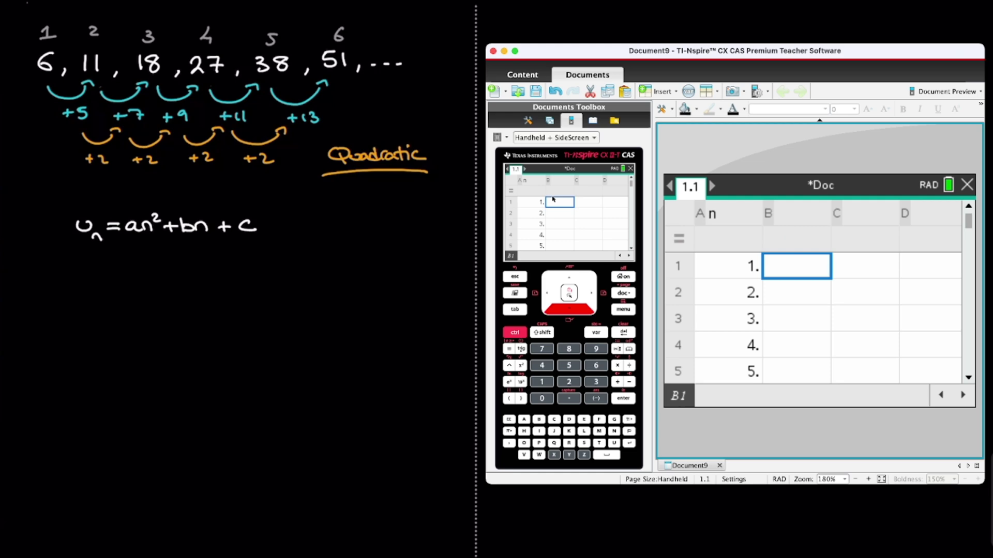
key("Up")
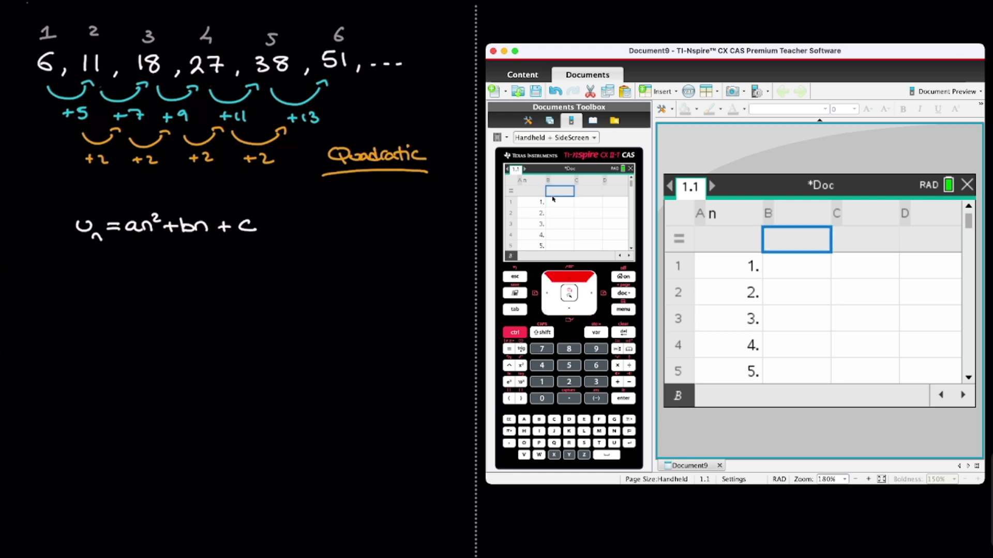
key("Up")
type("u")
key("Return")
key("Down")
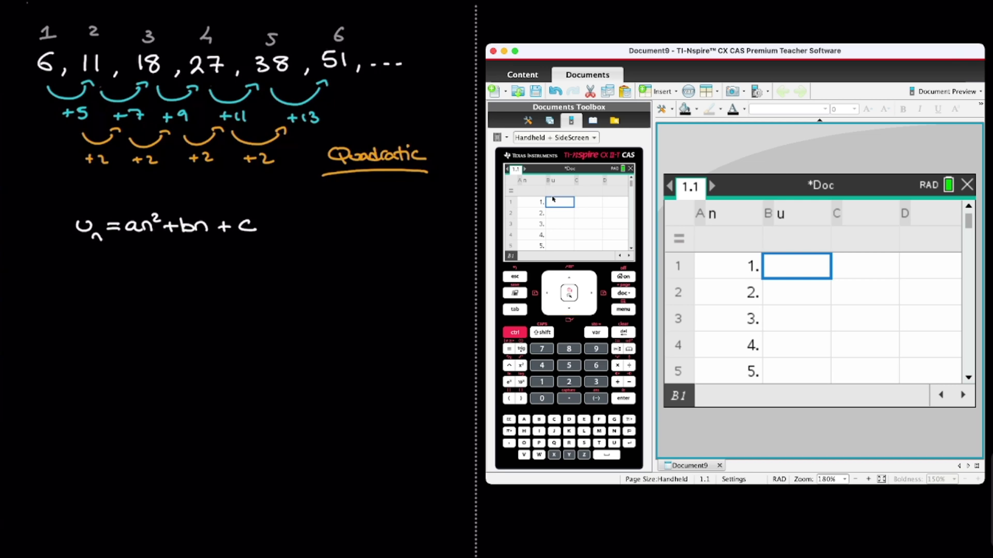
type("6")
key("Return")
type("11")
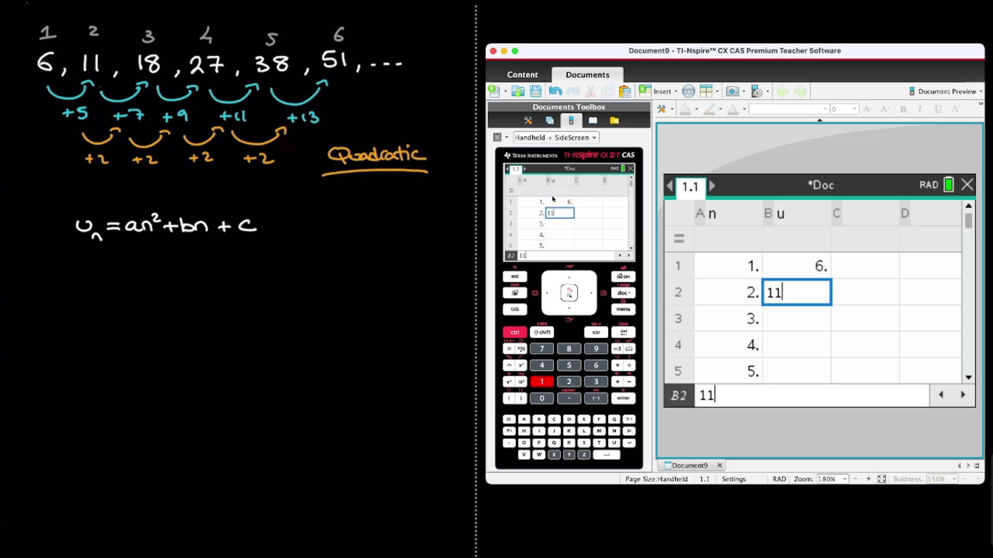
key("Return")
type("18")
key("Return")
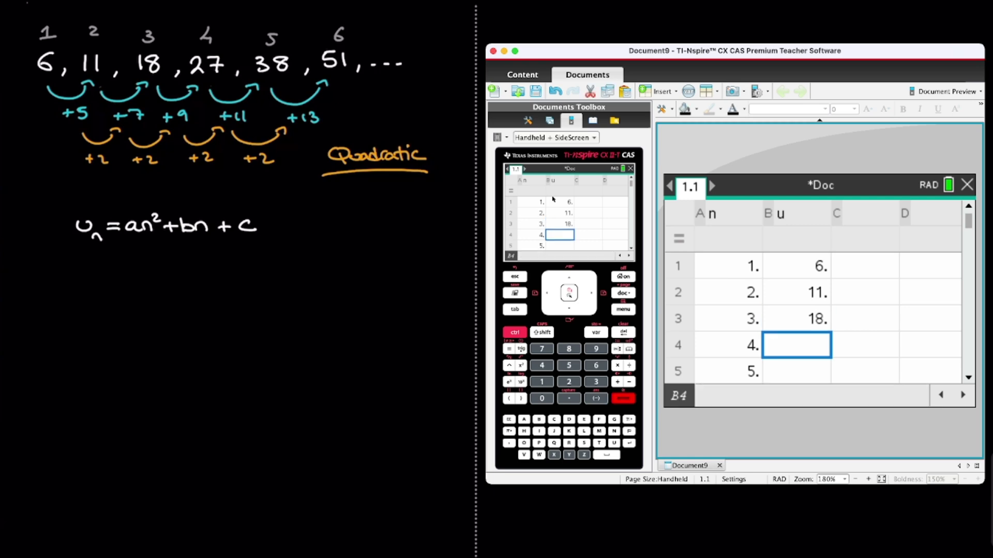
type("27")
key("Return")
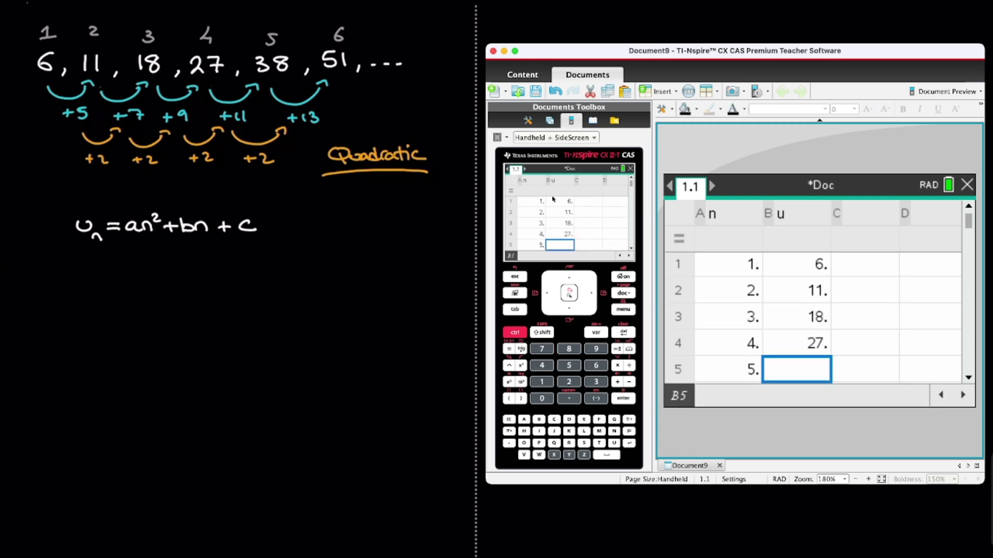
type("38")
key("Return")
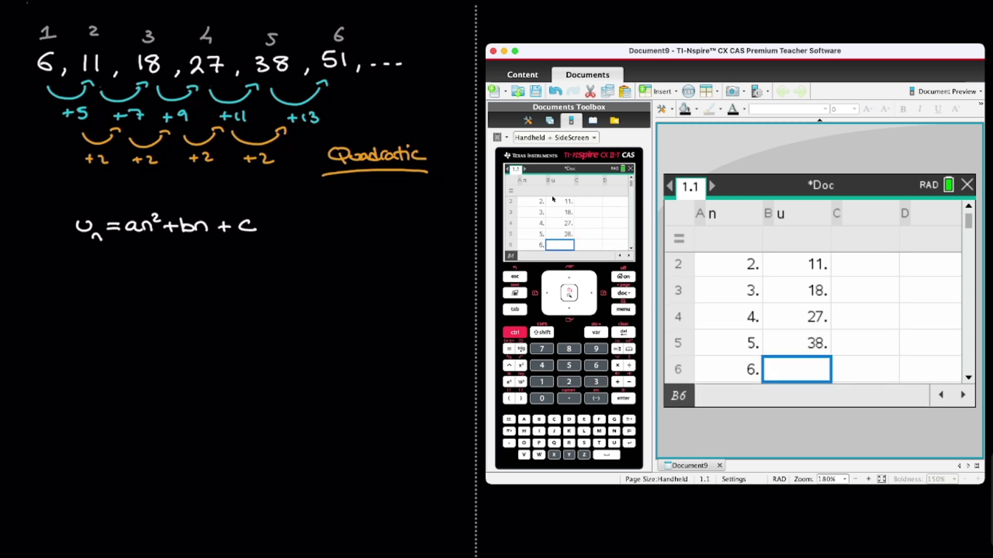
type("51")
key("Return")
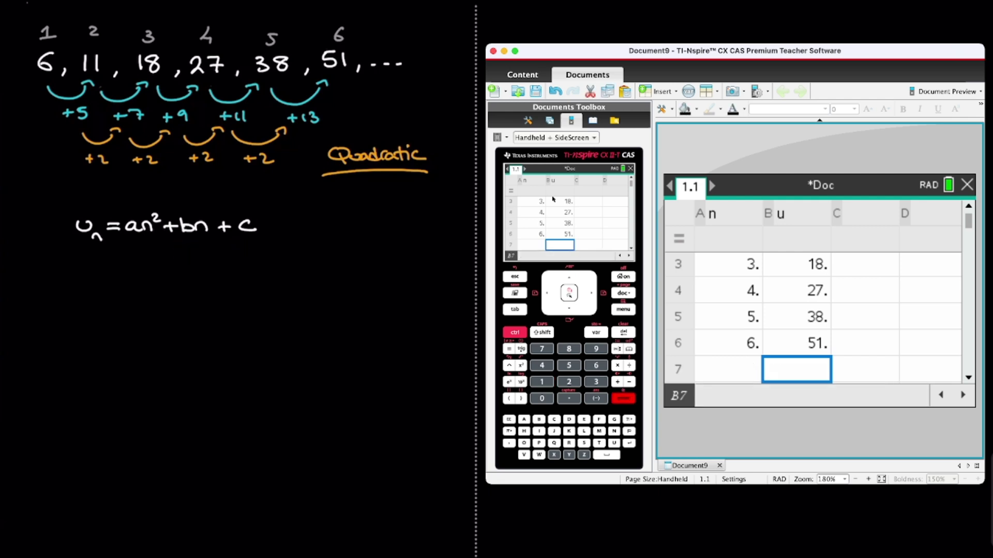
key("Right")
key("Right")
From cell D1, open the Quadratic Regression dialog through the statistics menu.
key("Up")
key("Up")
key("Up")
key("Up")
key("Up")
key("Up")
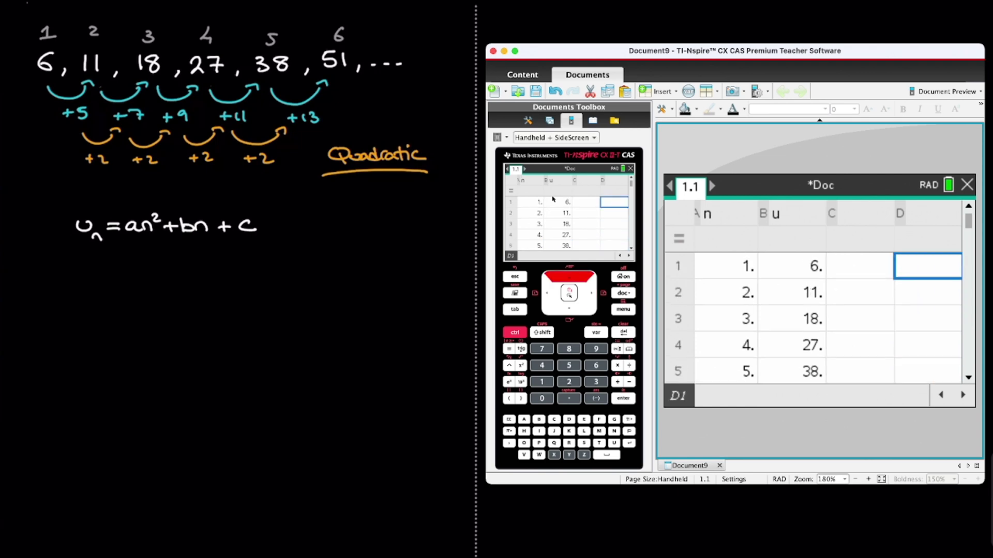
key("Up")
key("Down")
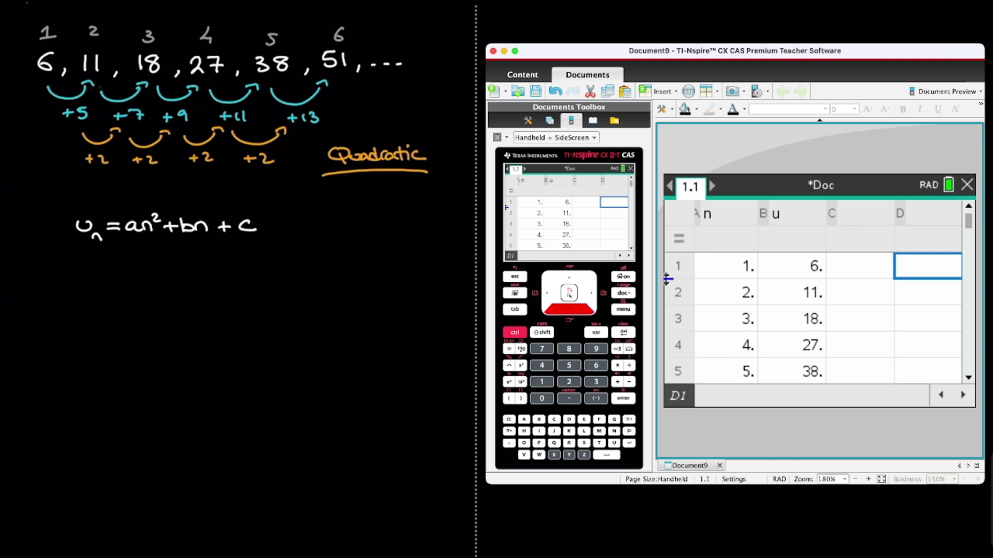
key("super+m")
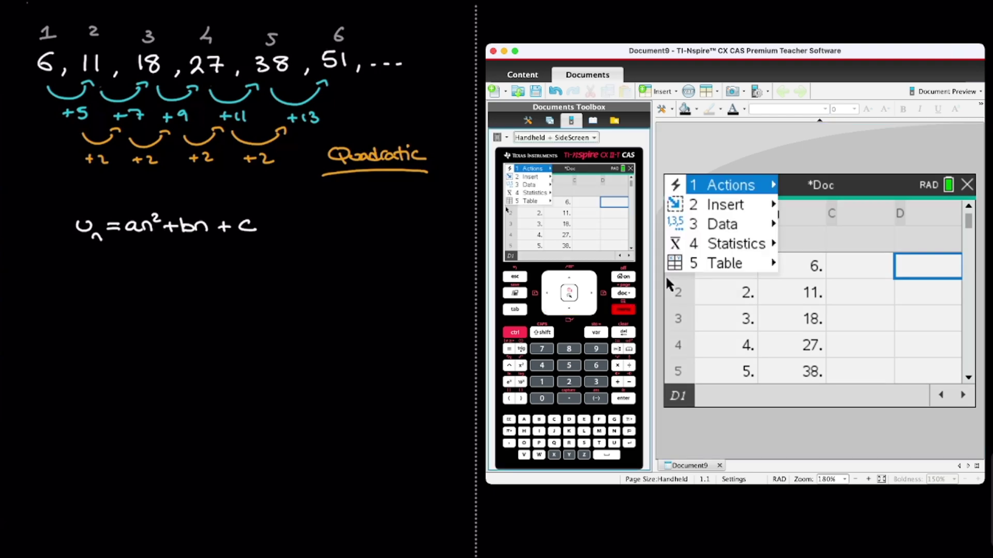
key("Down")
key("Down")
key("Down")
key("Right")
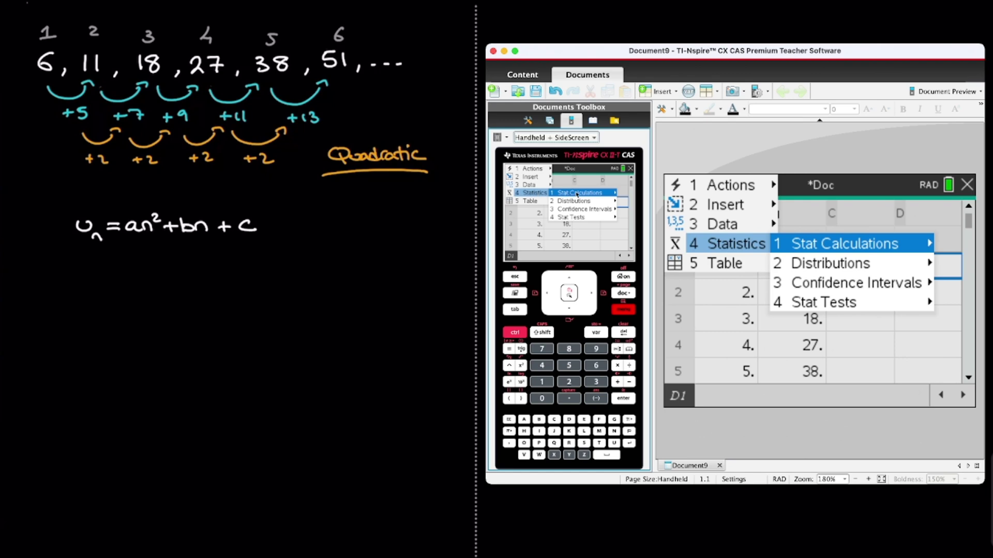
left_click(577, 194)
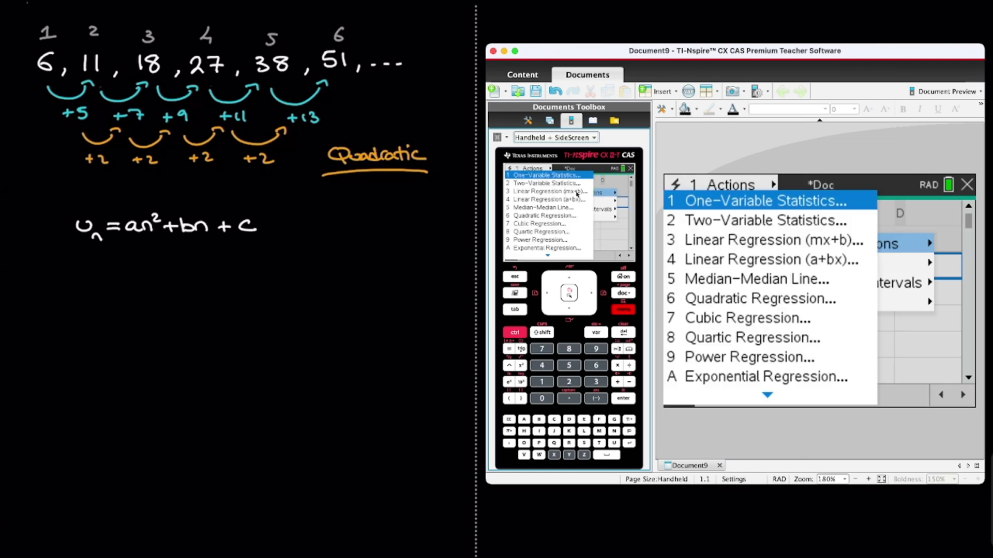
left_click(544, 218)
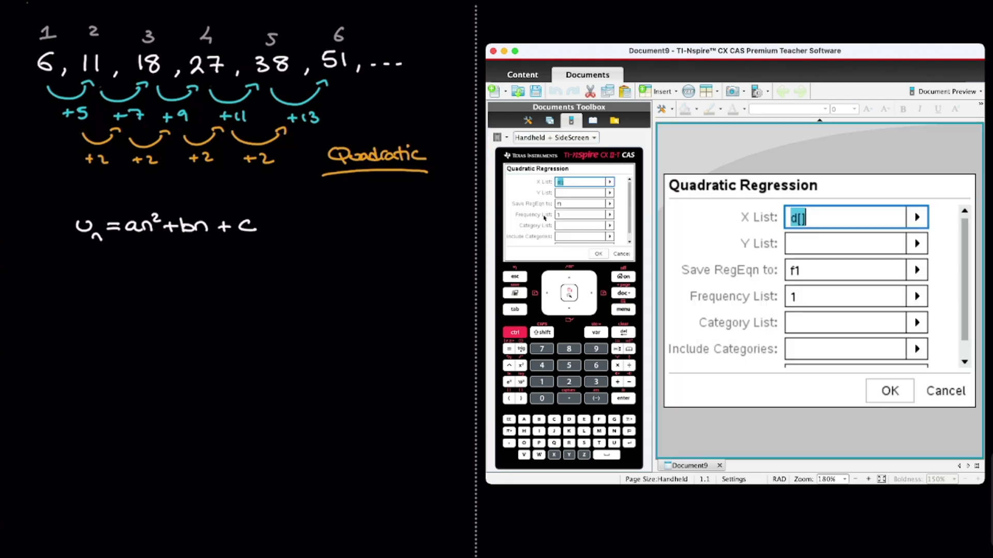
Choose n as the X List and u as the Y List, and run the regression.
left_click(608, 181)
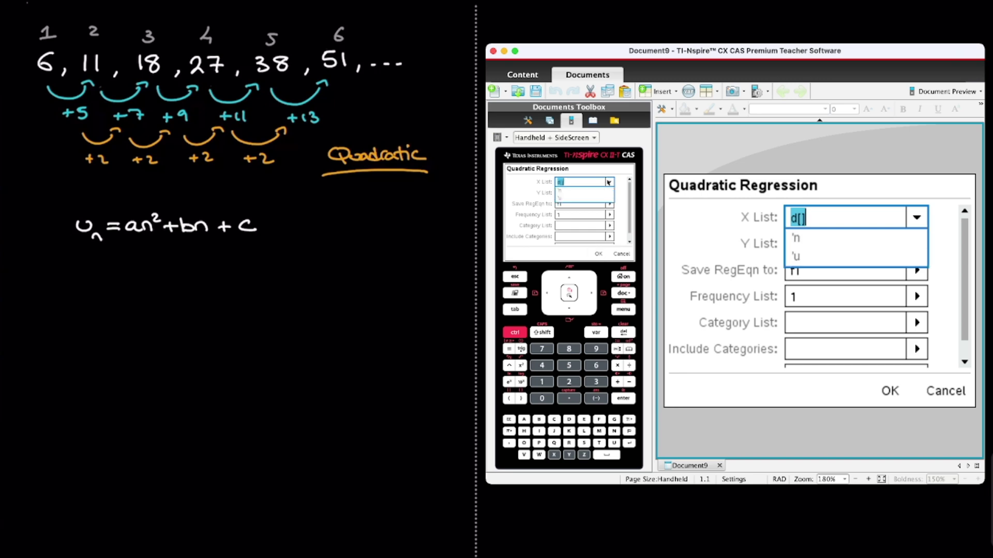
left_click(567, 193)
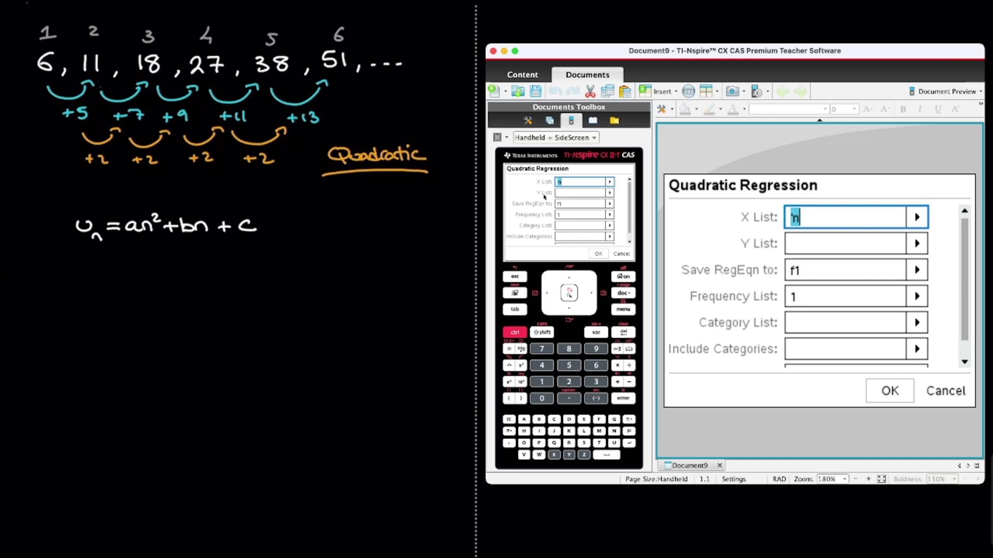
left_click(610, 192)
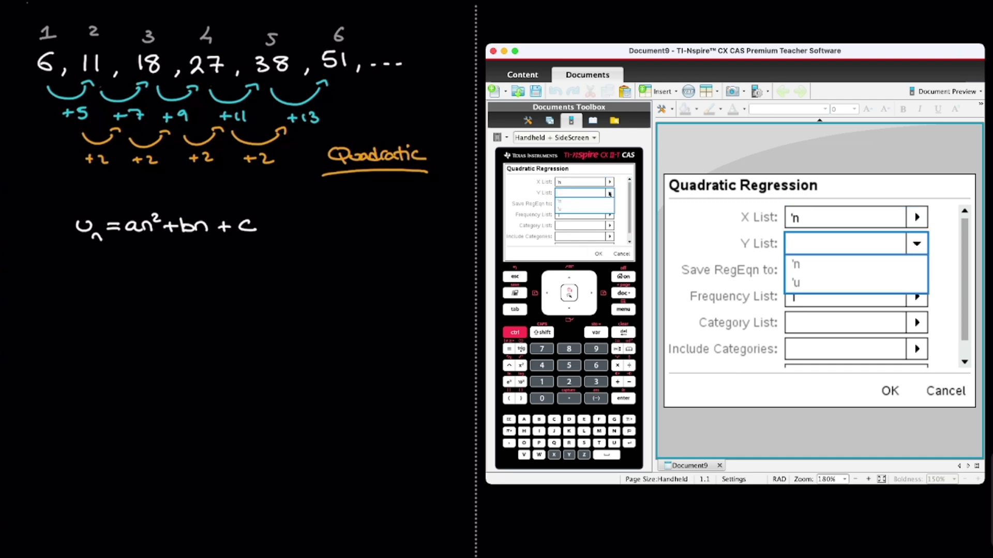
left_click(561, 210)
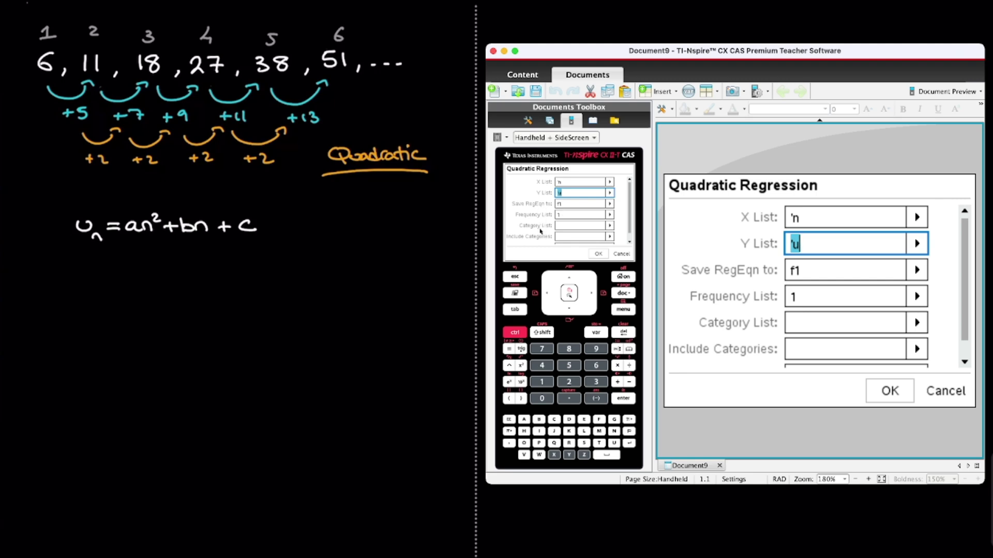
left_click(599, 253)
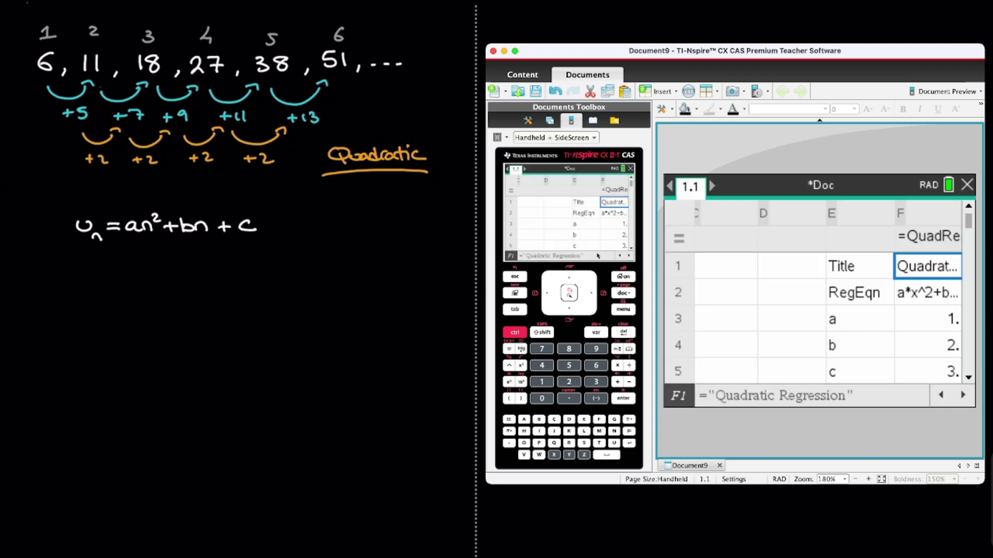
Step through the result cells to read the coefficients a = 1, b = 2, c = 3.
key("Left")
key("Down")
key("Down")
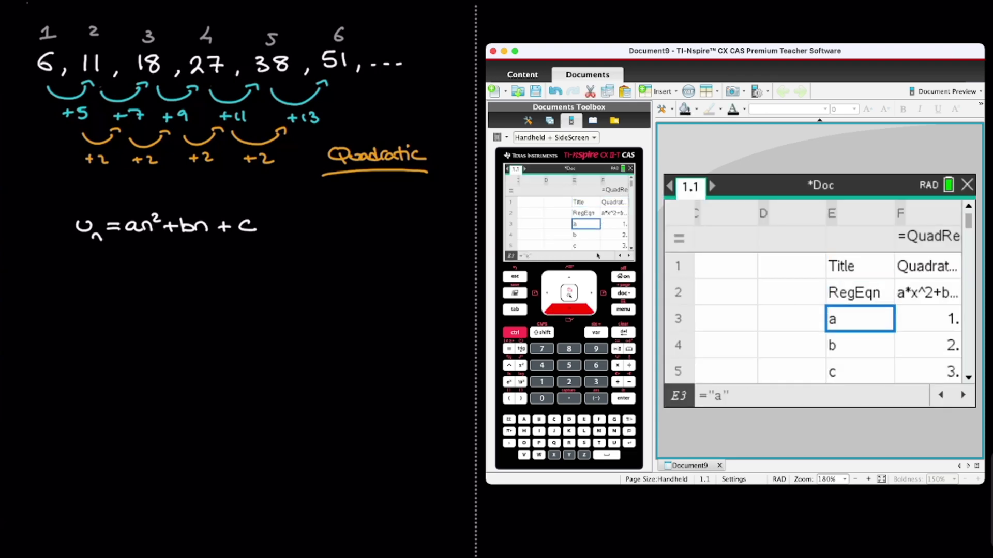
key("Down")
key("Down")
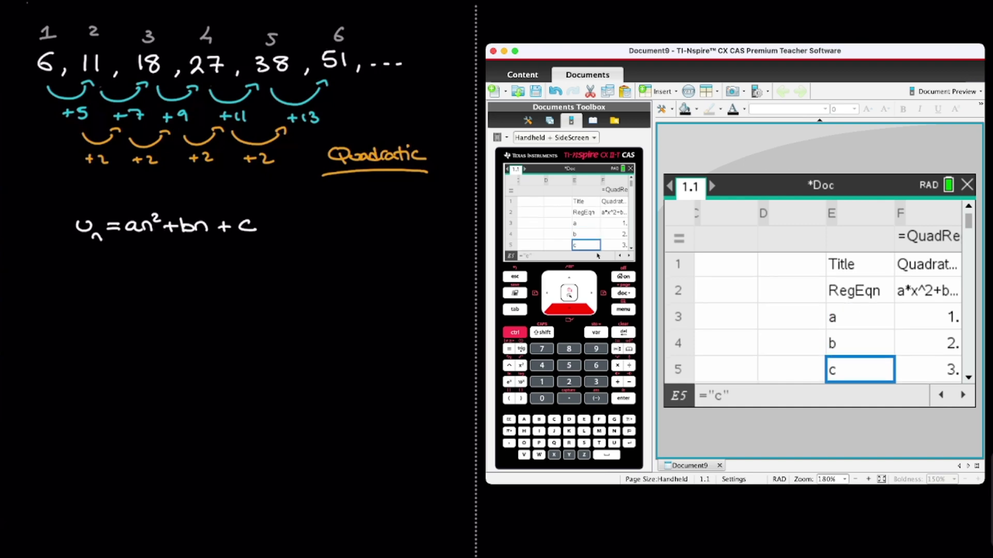
key("Right")
key("Right")
key("Left")
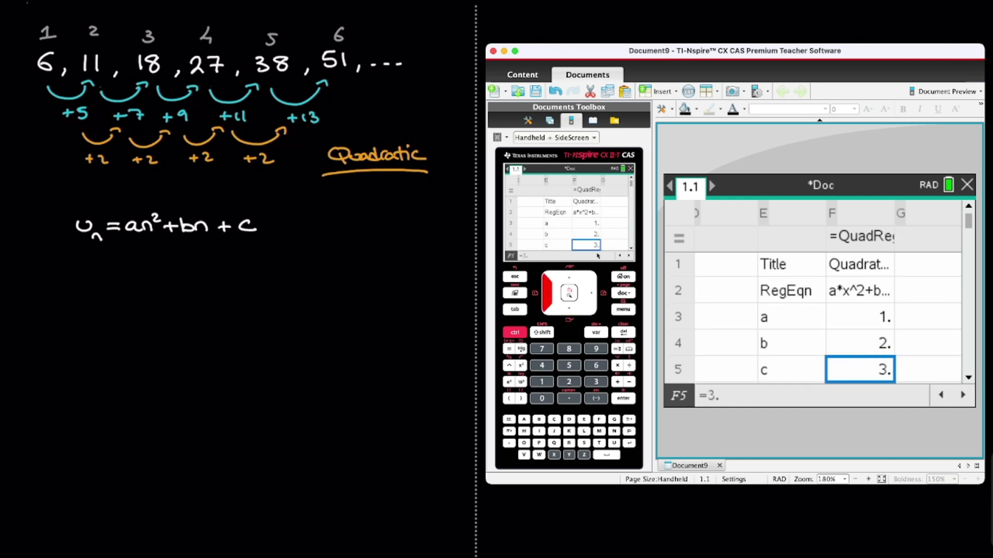
key("Left")
key("Up")
key("Up")
key("Right")
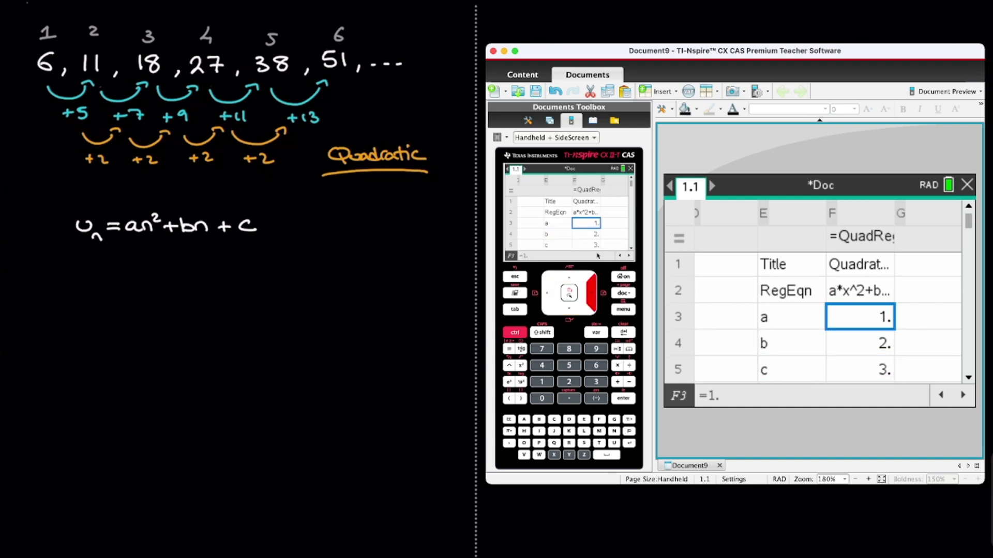
key("Left")
key("Down")
key("Right")
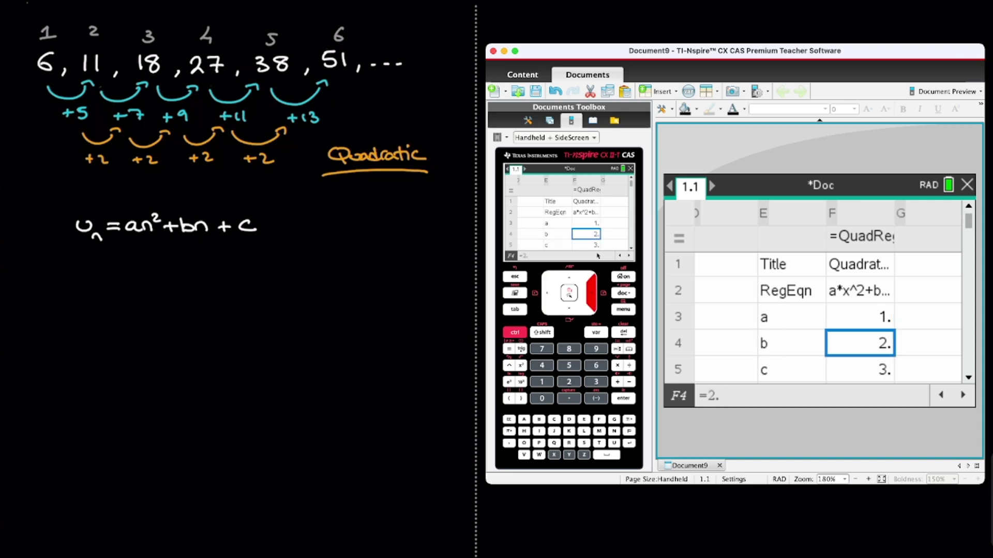
key("Down")
key("Left")
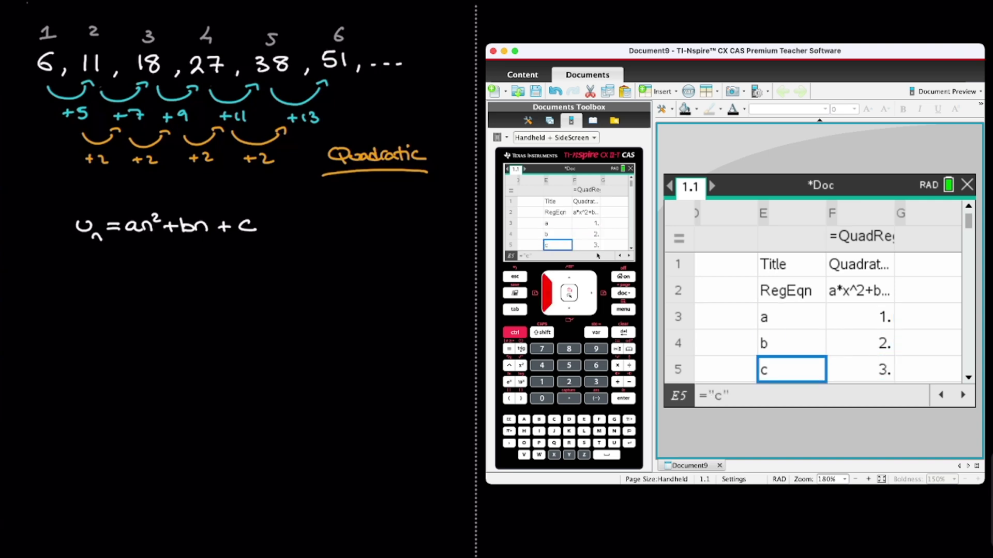
key("Right")
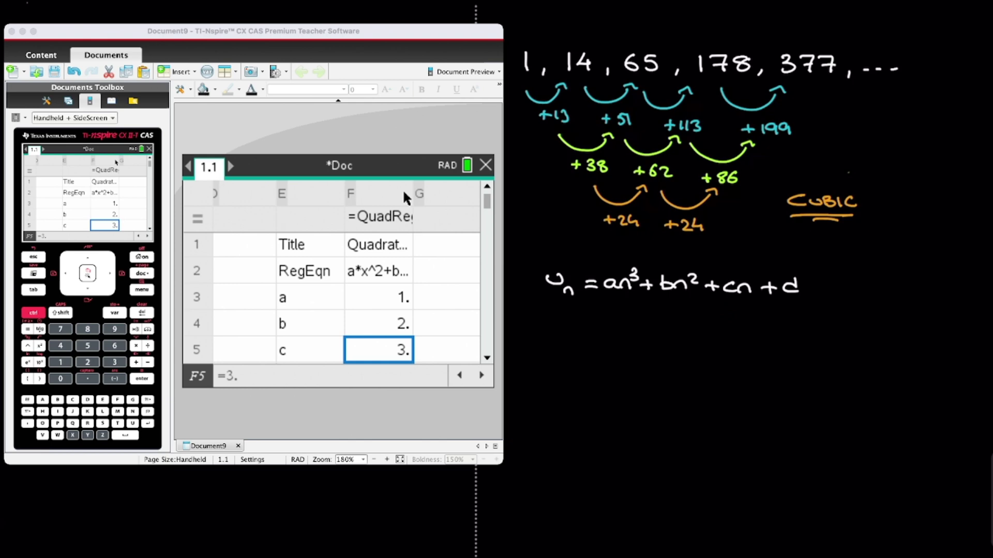
left_click(189, 221)
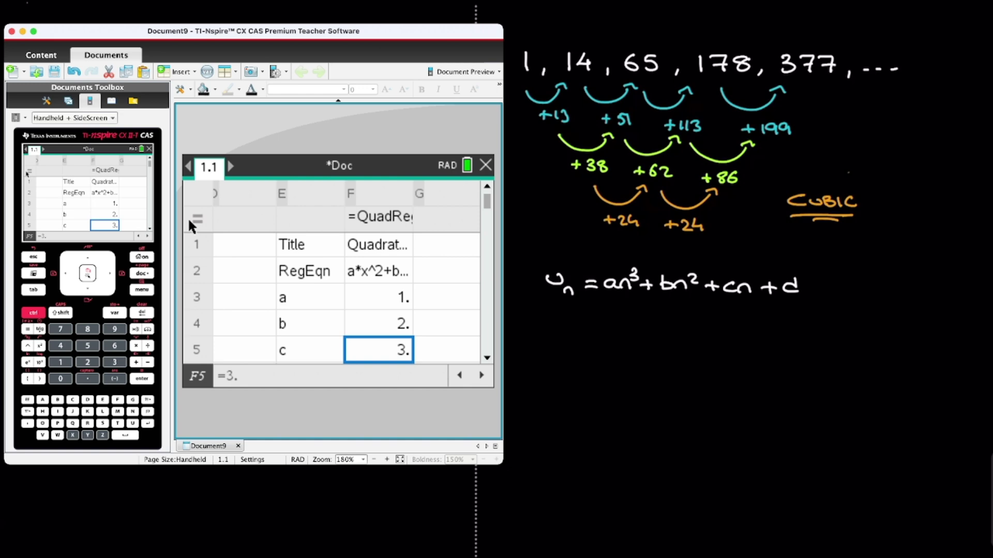
Discard the old document unsaved and open Document10 with an empty Lists & Spreadsheet page.
key("Home")
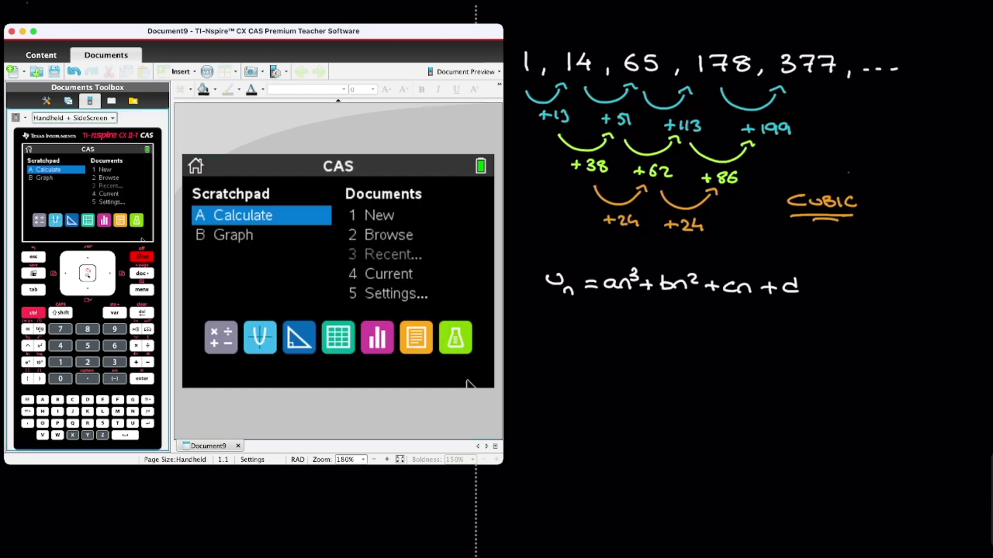
left_click(105, 170)
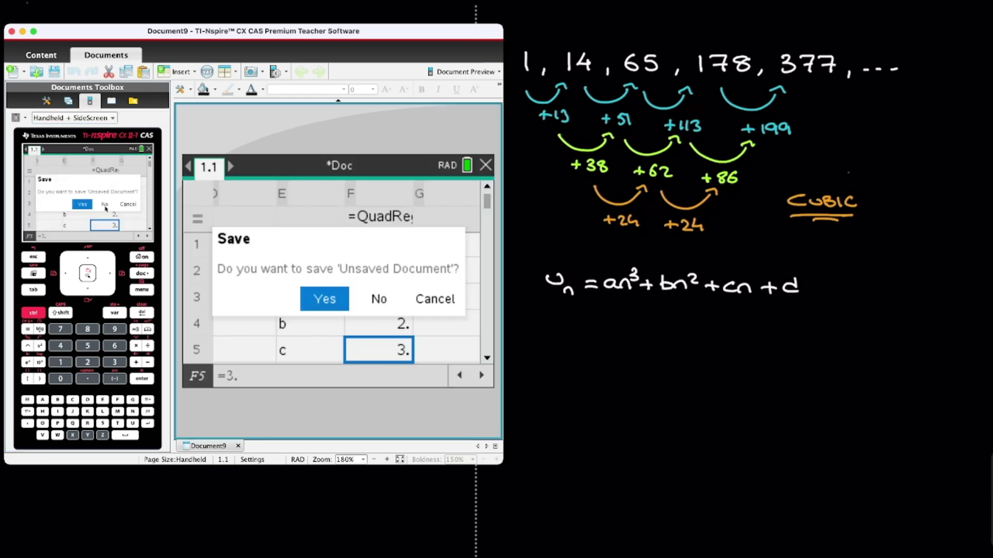
left_click(105, 208)
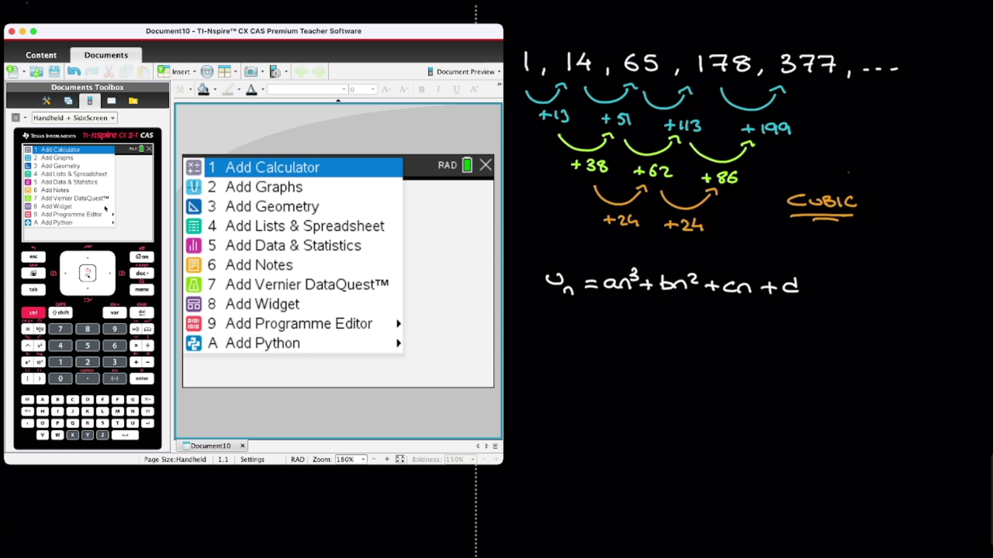
left_click(59, 177)
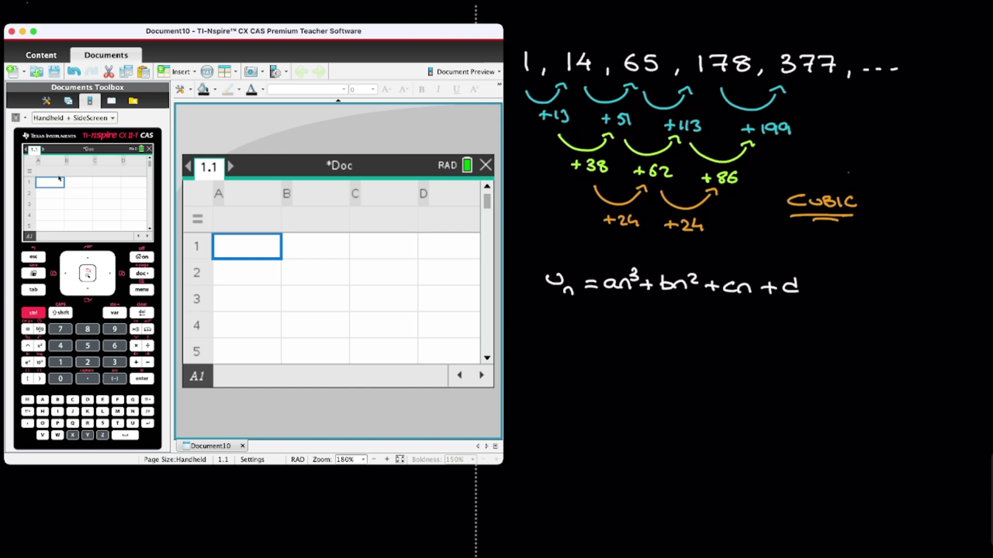
Name column A 'n' and enter the values 1 to 5.
key("Up")
key("Up")
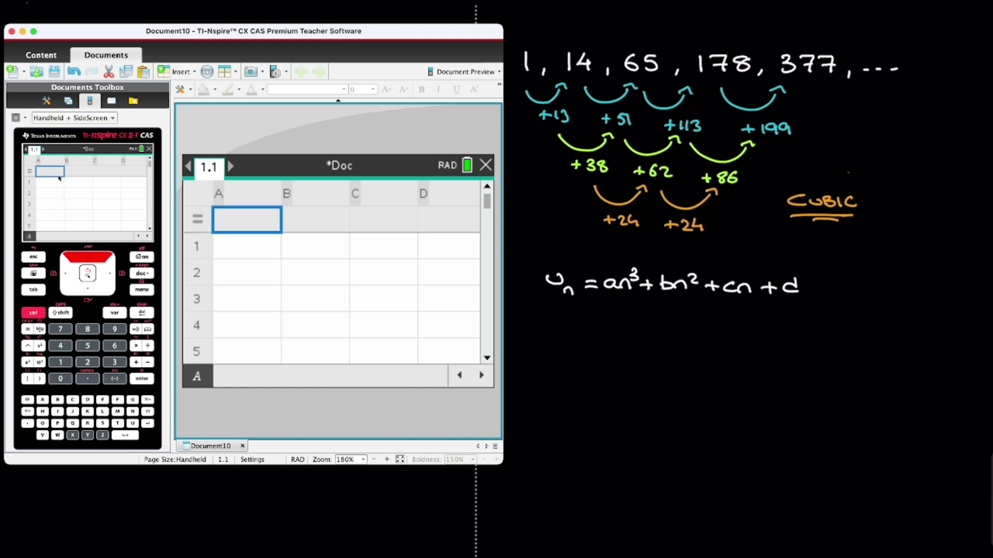
type("n")
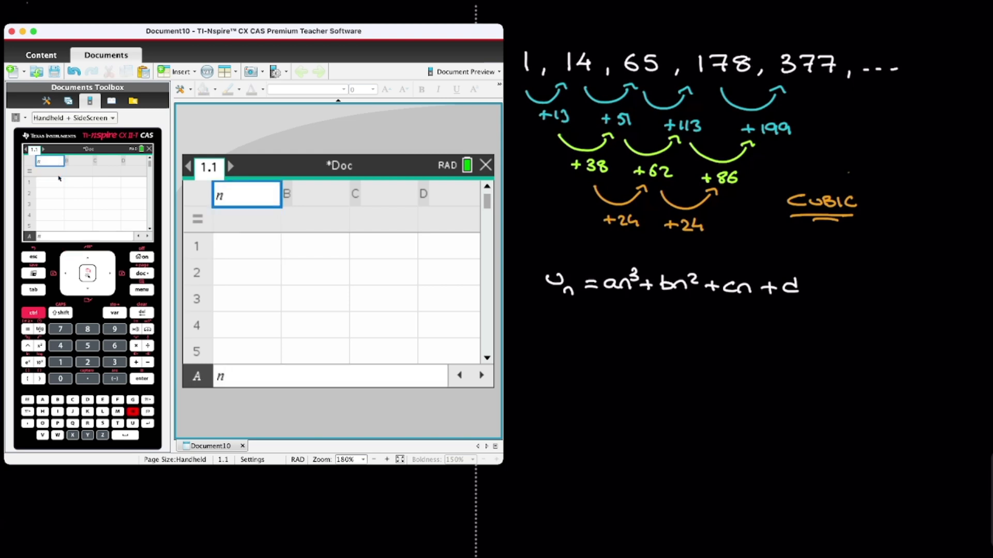
key("Down")
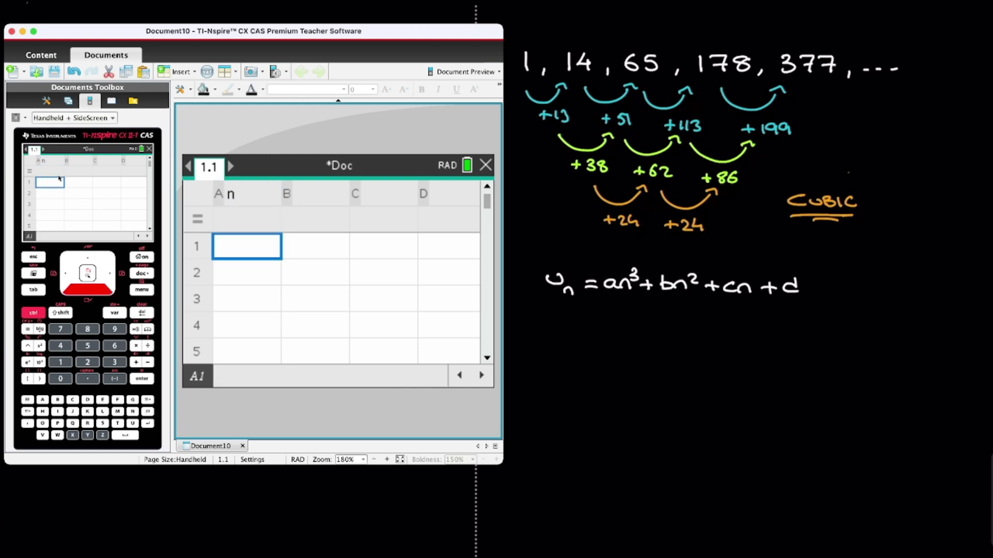
left_click_drag(521, 26, 632, 40)
left_click_drag(720, 26, 724, 40)
left_click_drag(806, 27, 796, 41)
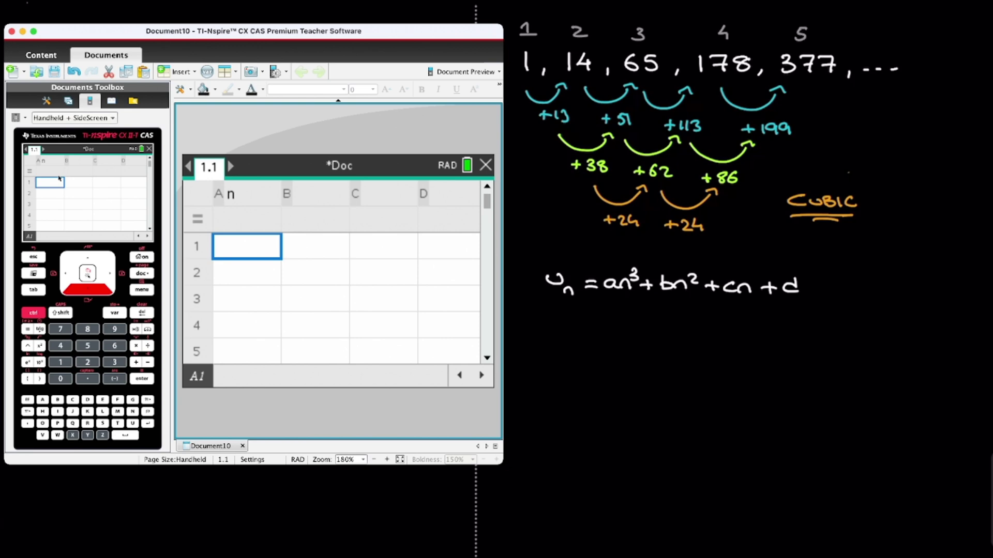
type("1")
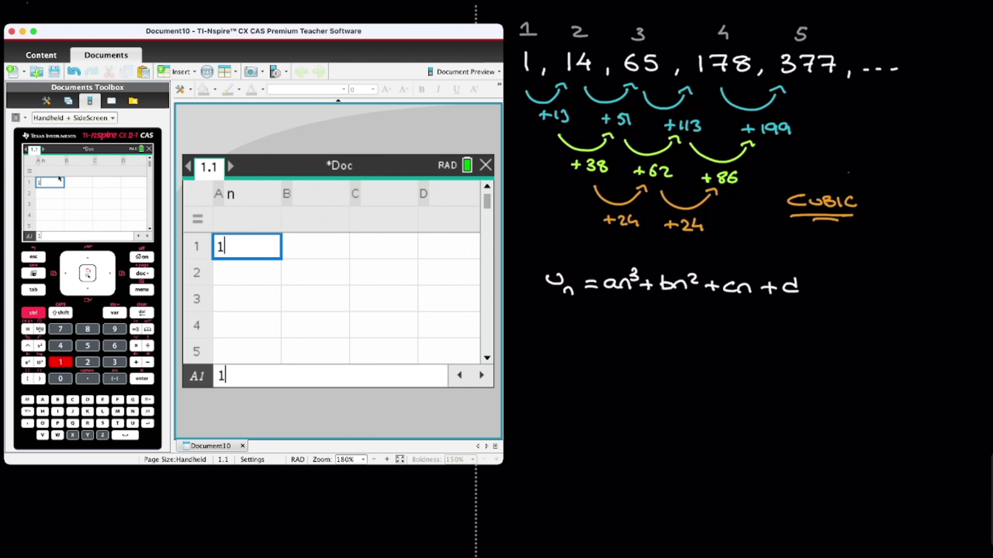
key("Return")
type("2")
key("Return")
type("3")
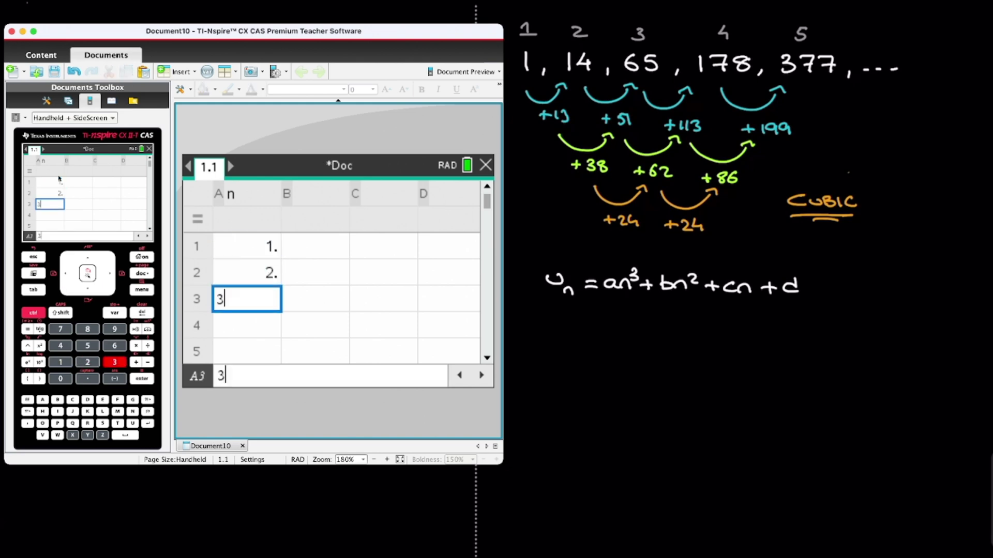
key("Return")
type("4")
key("Return")
type("5.")
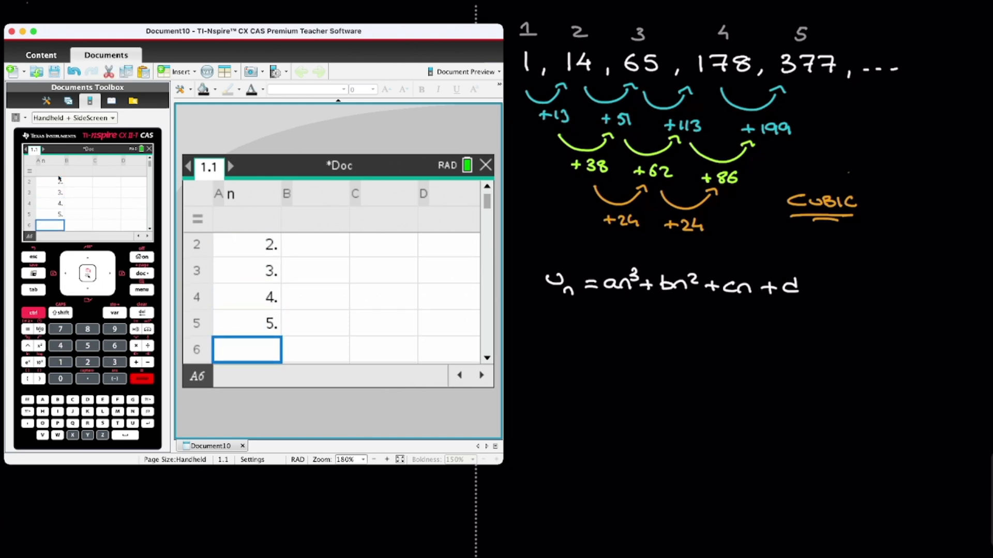
Name column B 'u' and enter the terms 1, 14, 65, 178, 377.
key("Right")
key("Up")
key("Up")
key("Up")
key("Up")
key("Up")
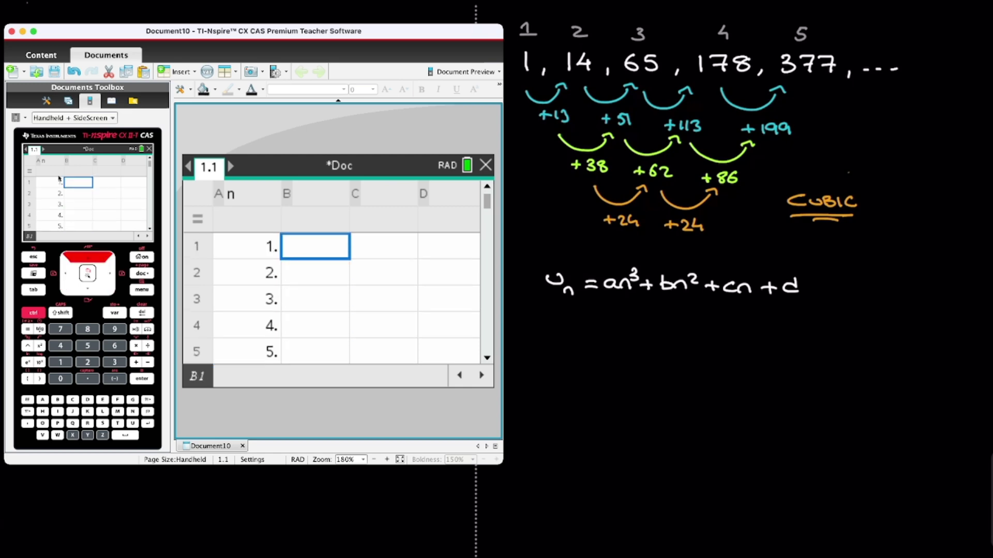
key("Up")
key("Up")
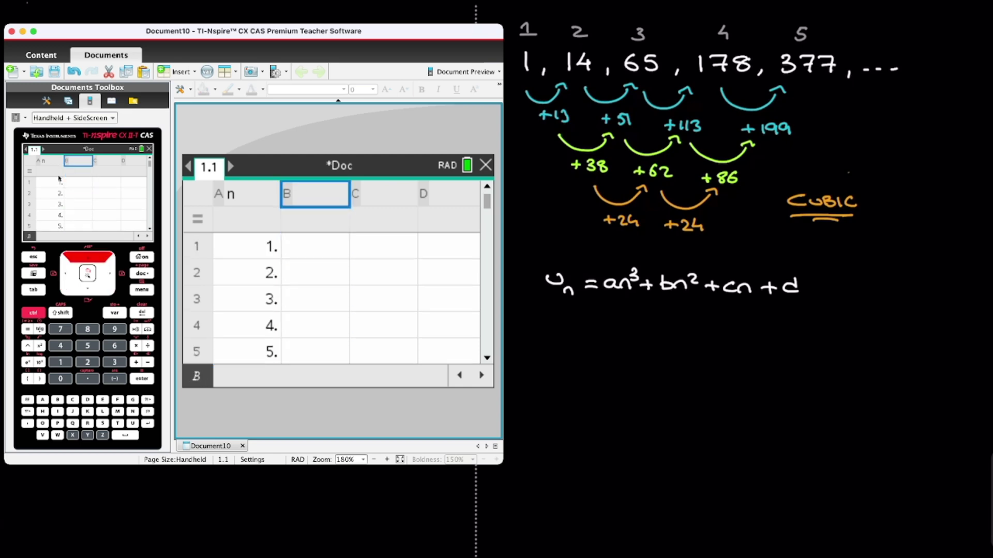
type("u")
key("Return")
key("Down")
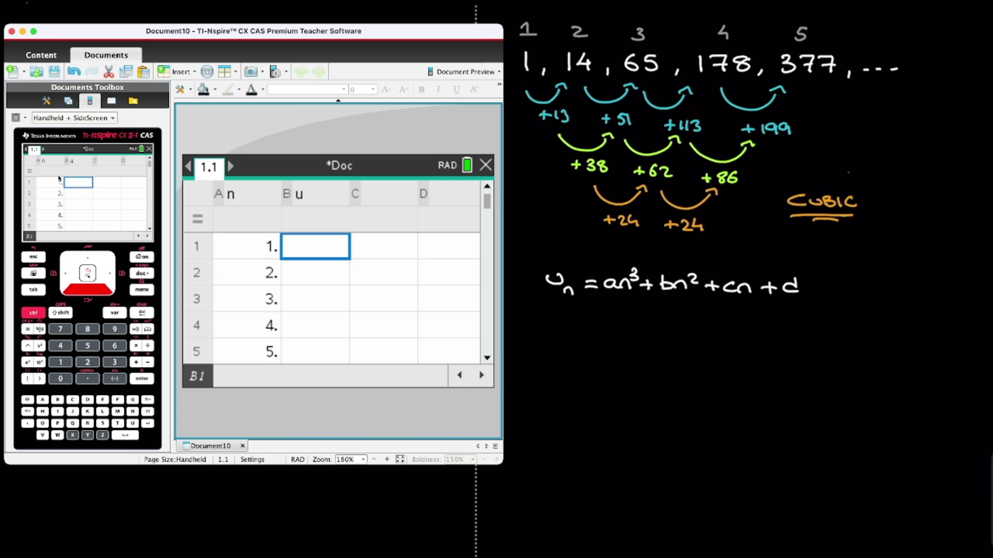
type("1")
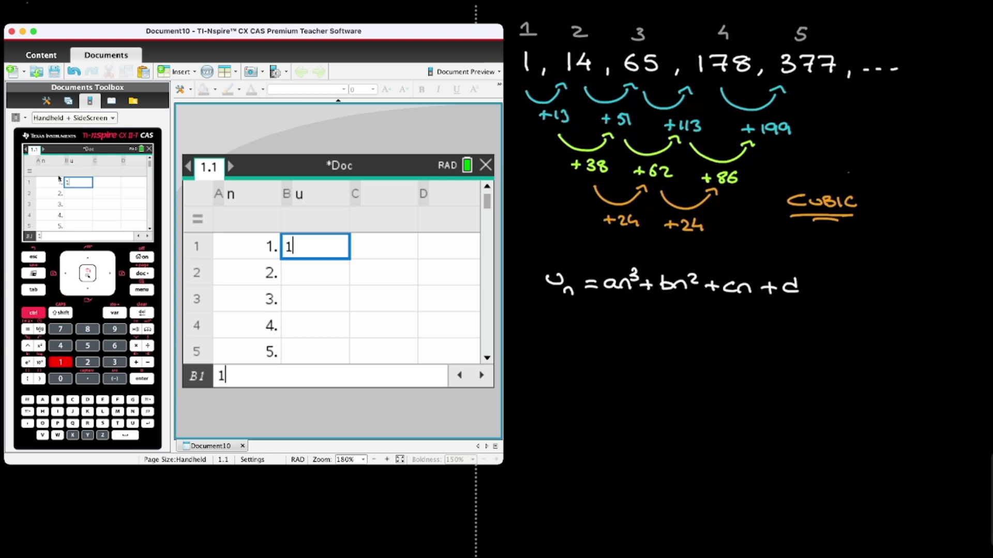
key("Return")
type("14")
key("Return")
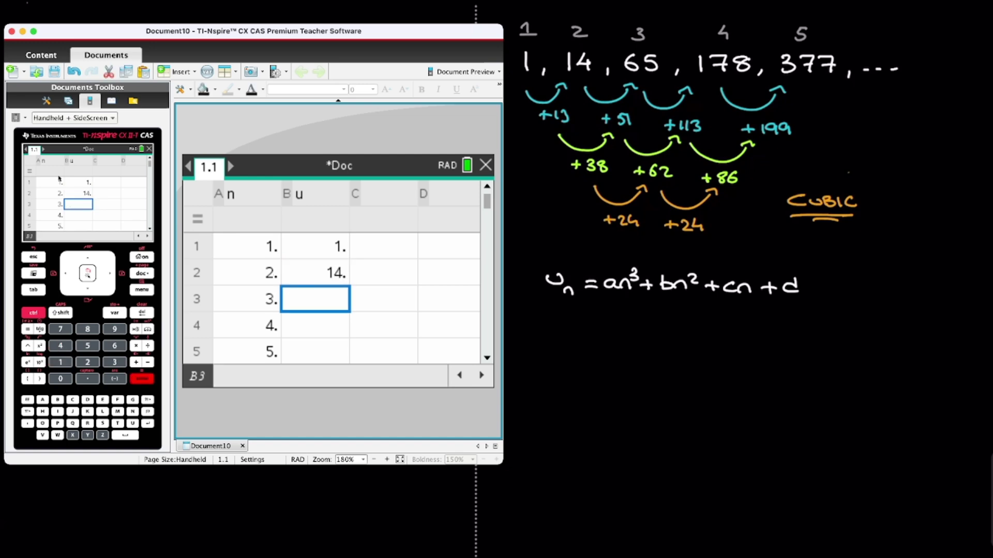
type("65")
key("Return")
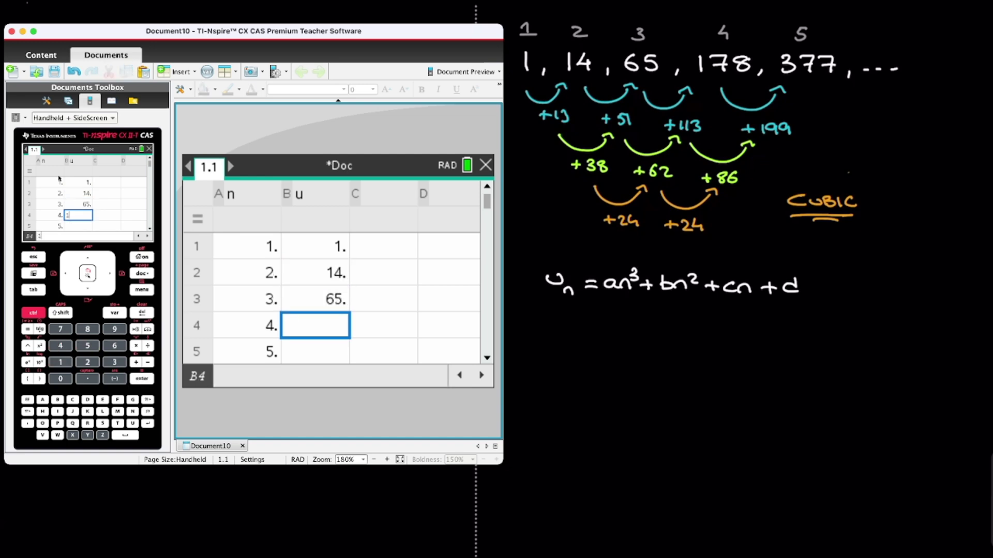
type("178")
key("Return")
type("377")
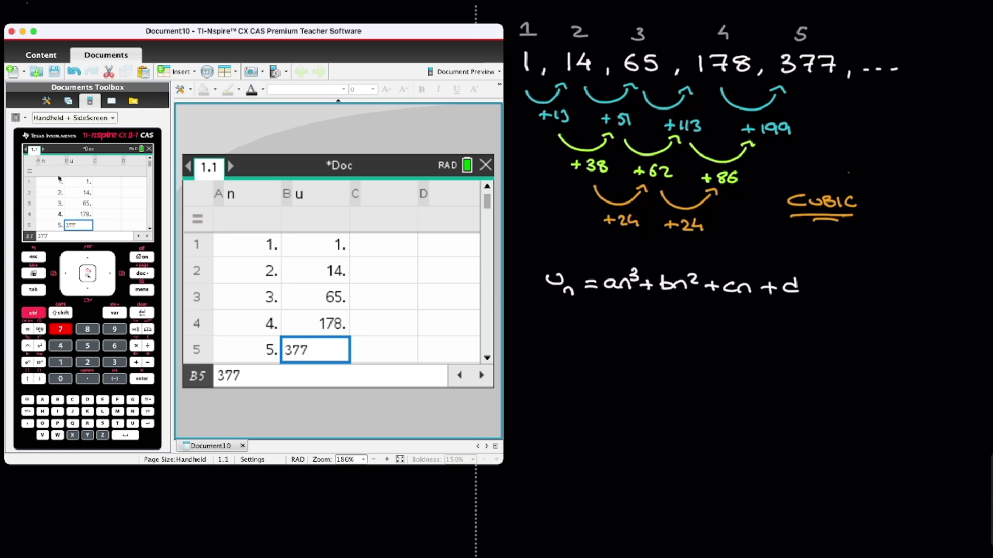
key("Return")
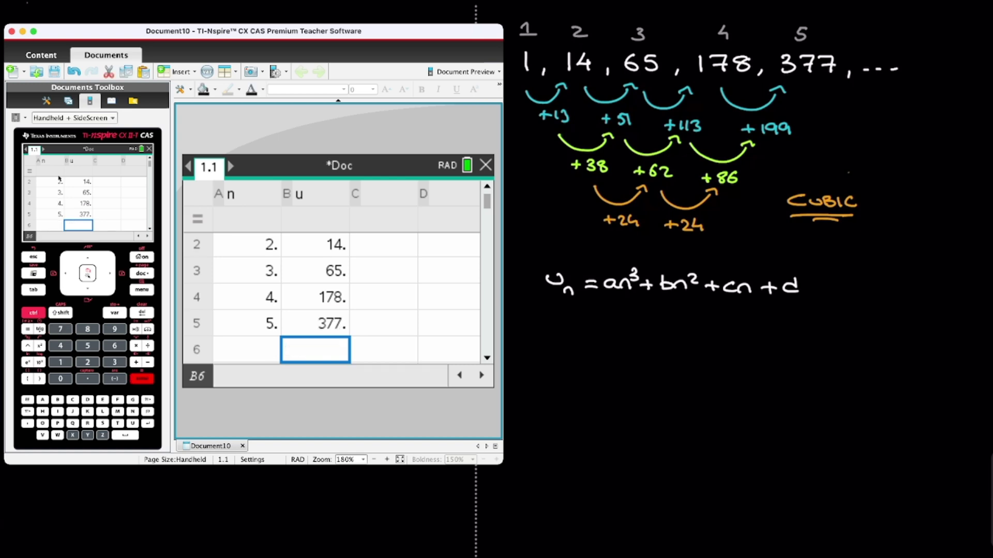
key("Right")
key("Right")
key("Up")
key("Up")
key("Up")
key("Up")
key("Up")
key("Up")
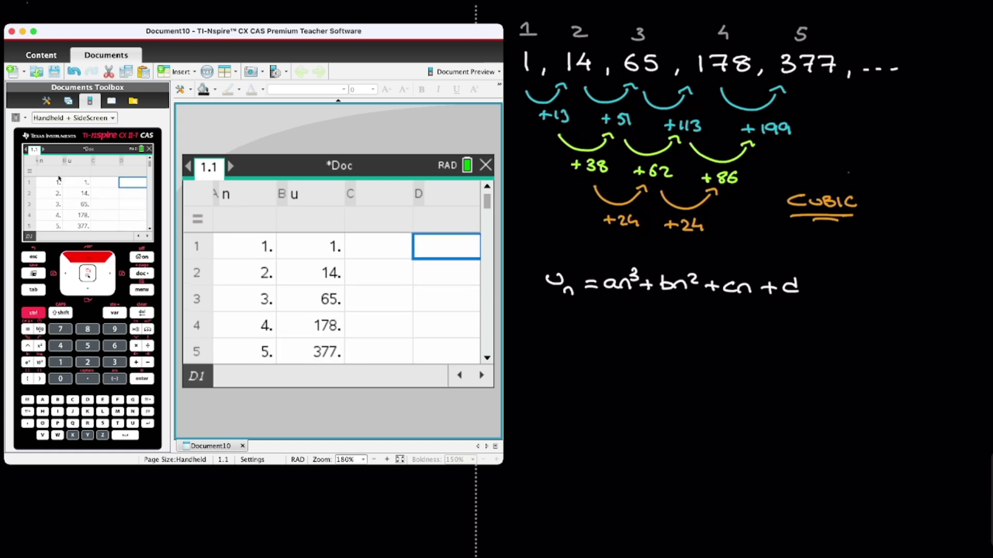
From cell D1, run a Cubic Regression with X List n and Y List u.
key("Down")
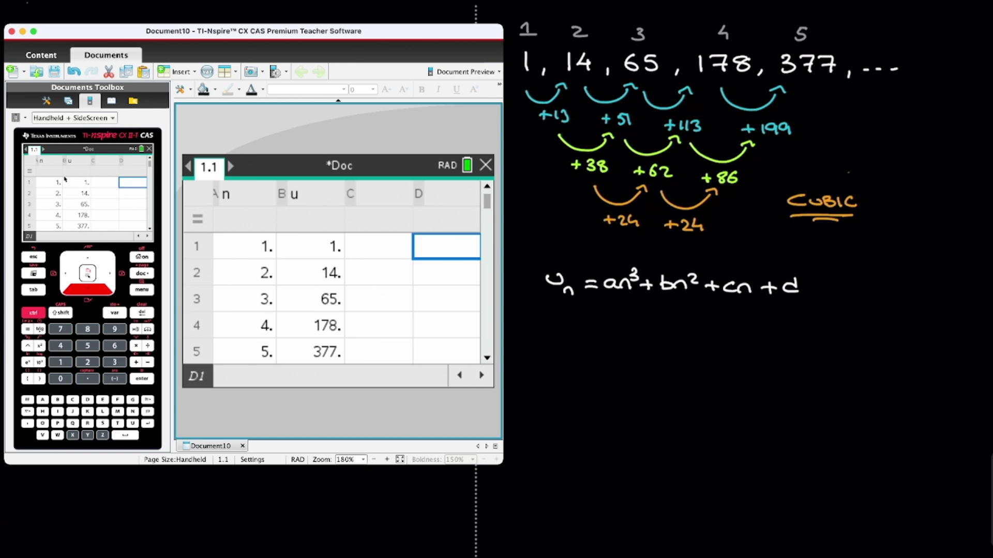
key("super+m")
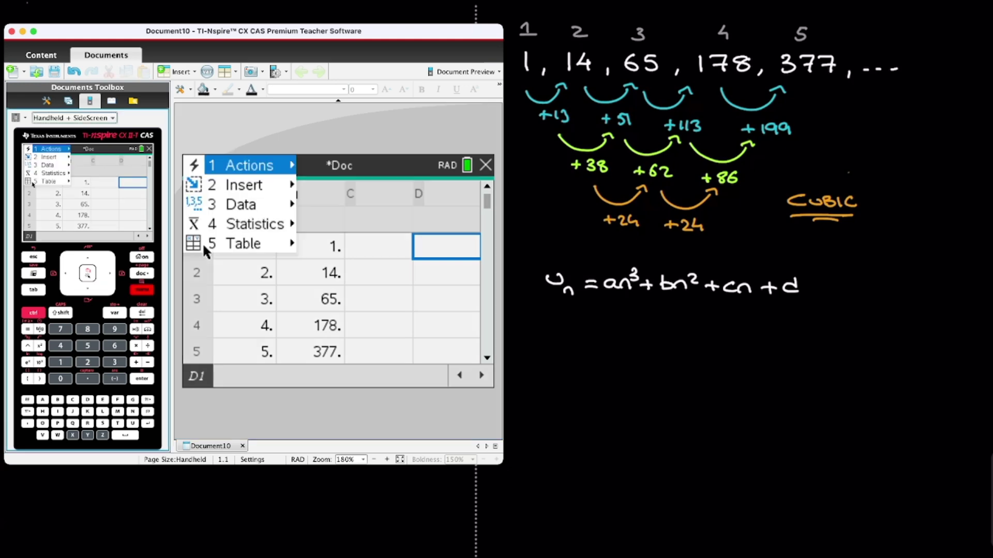
key("Down")
key("Down")
key("Down")
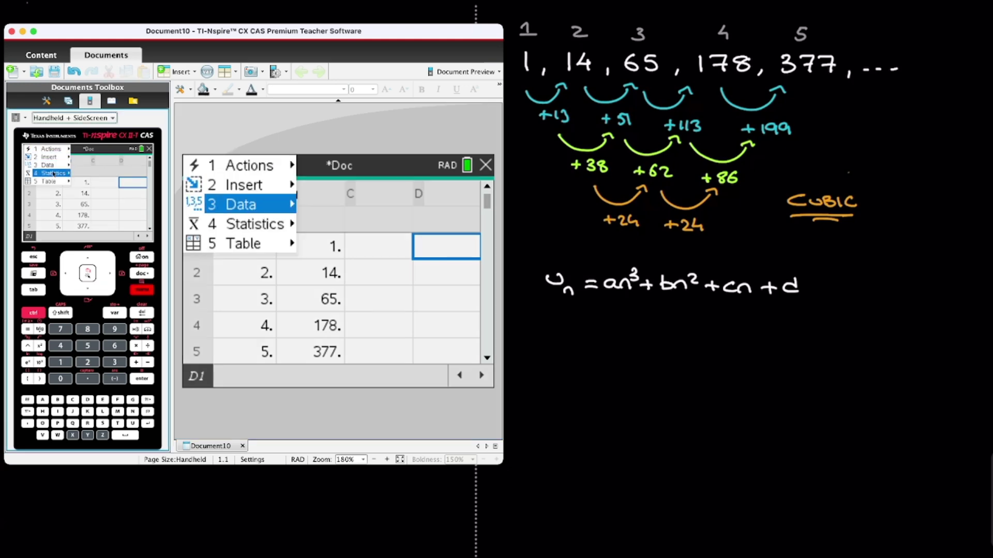
key("Right")
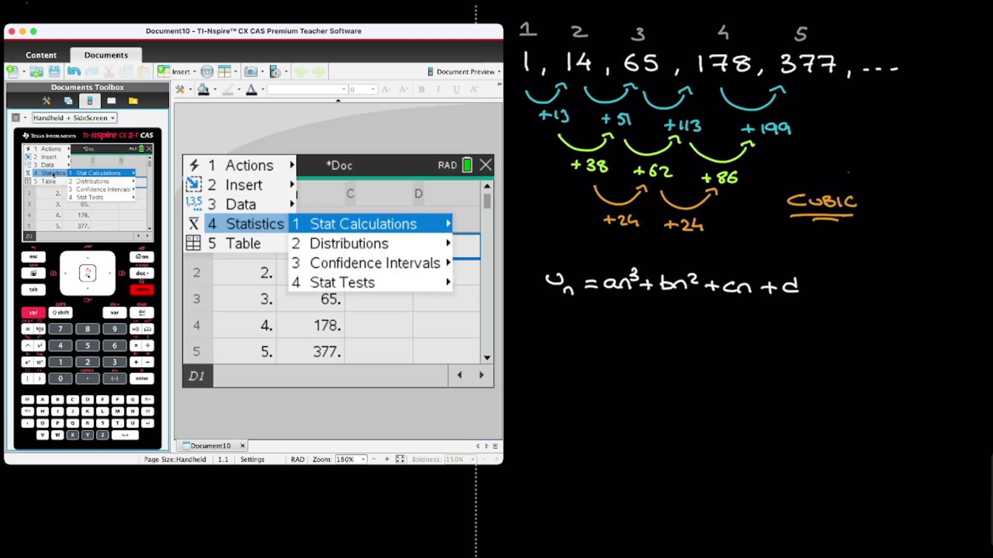
key("Right")
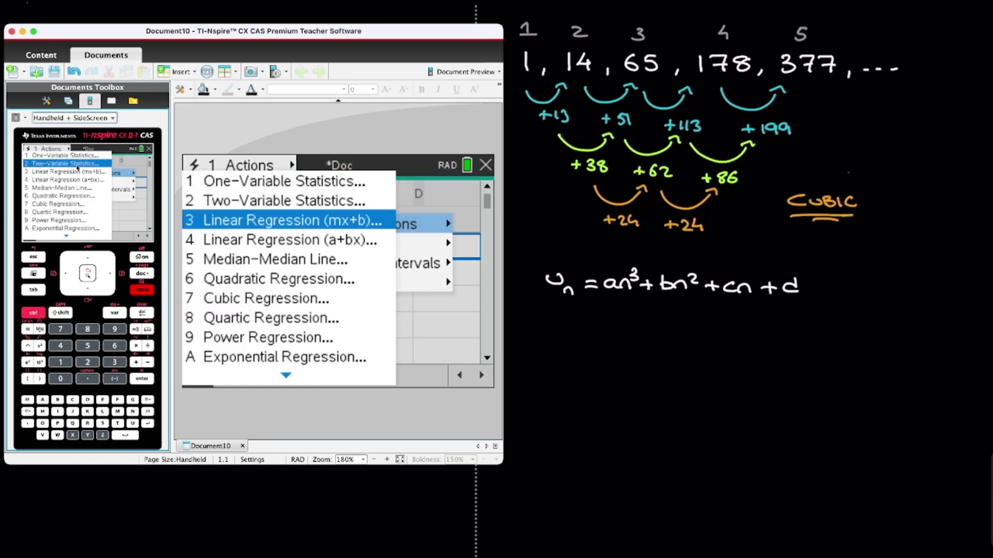
left_click(69, 205)
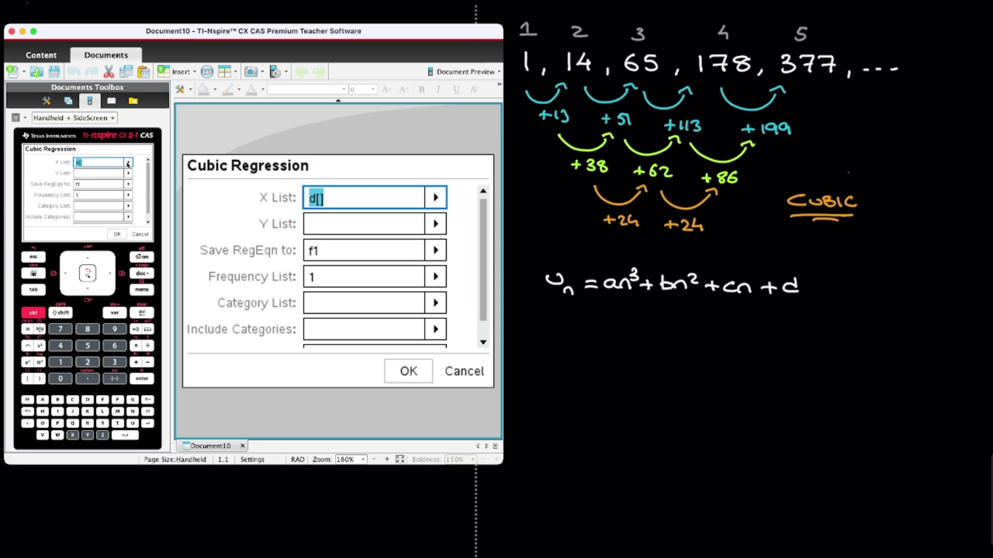
left_click(127, 164)
left_click(85, 172)
left_click(129, 174)
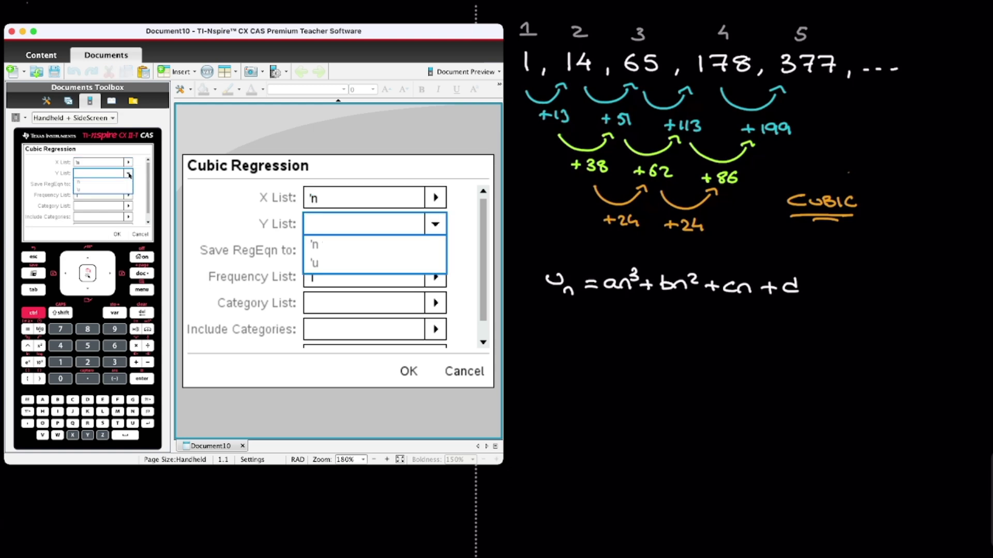
left_click(80, 190)
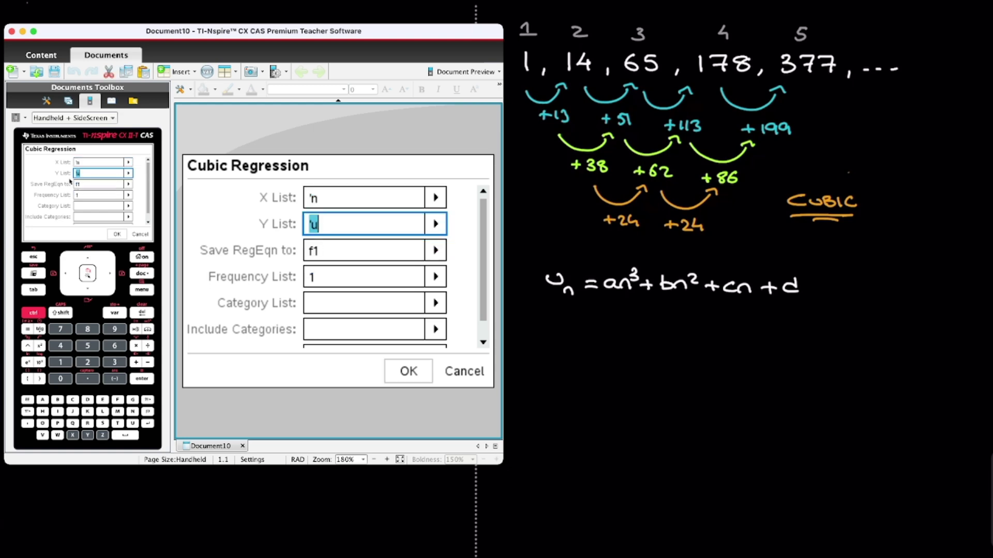
left_click(115, 234)
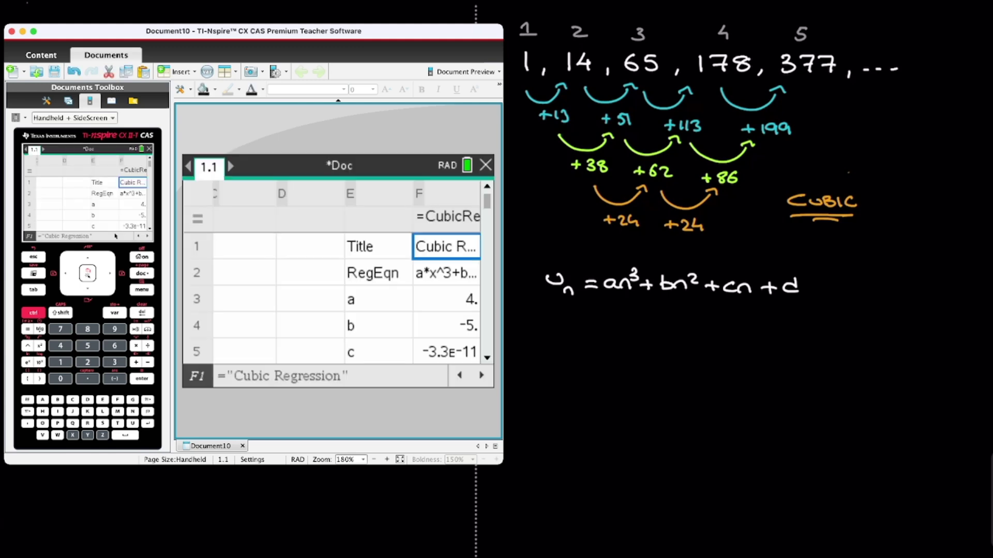
Show coefficient a's full value and handwrite a = 4 beside the cubic formula.
key("Left")
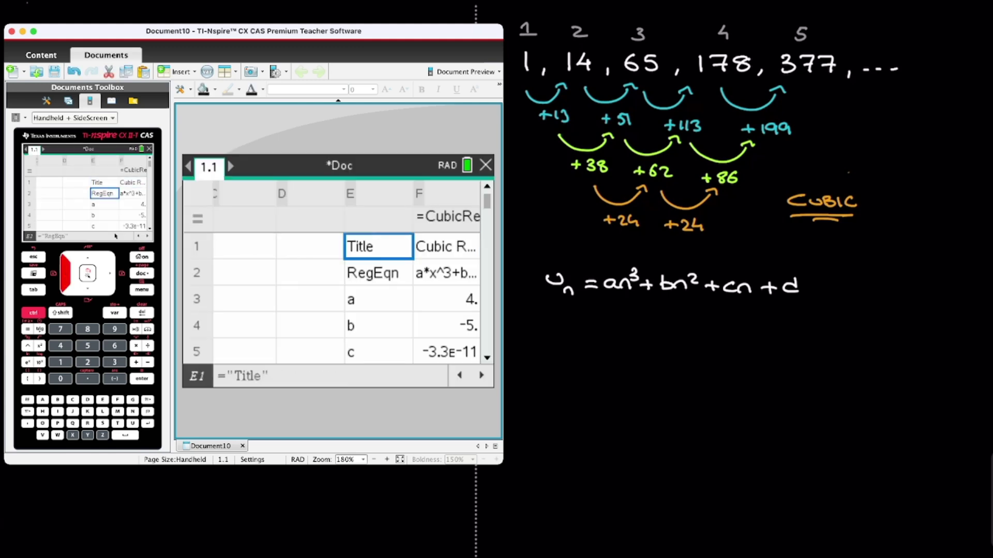
key("Down")
key("Down")
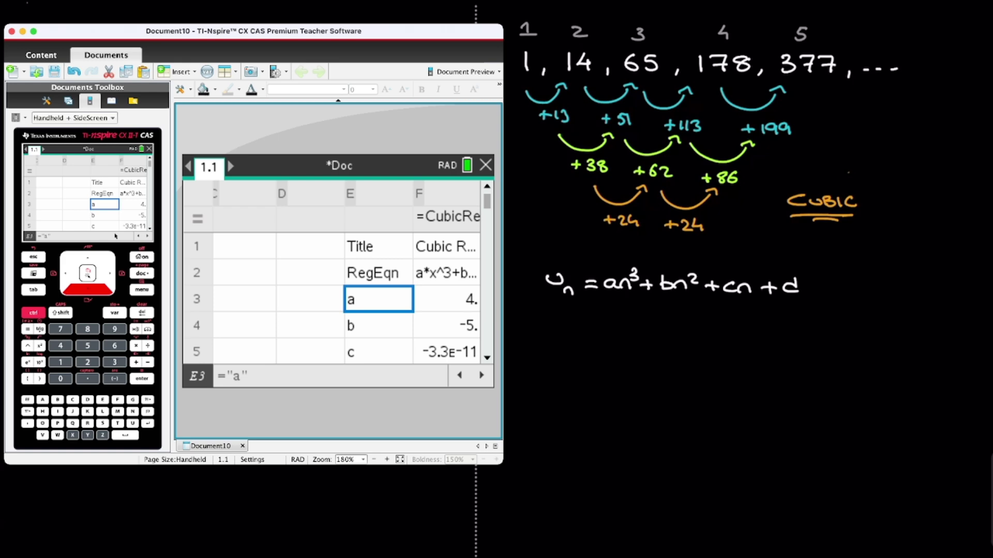
key("Down")
key("Down")
key("Down")
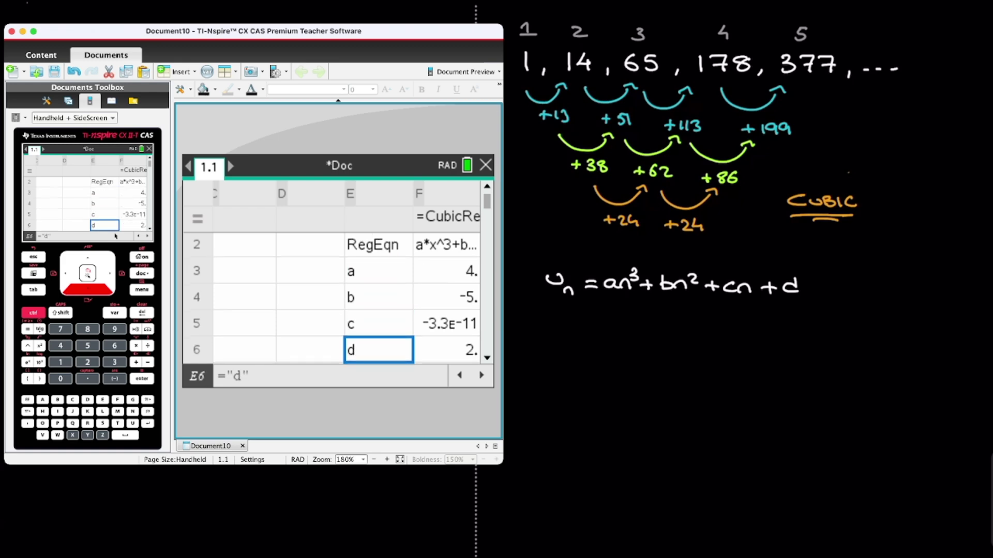
key("Right")
key("Right")
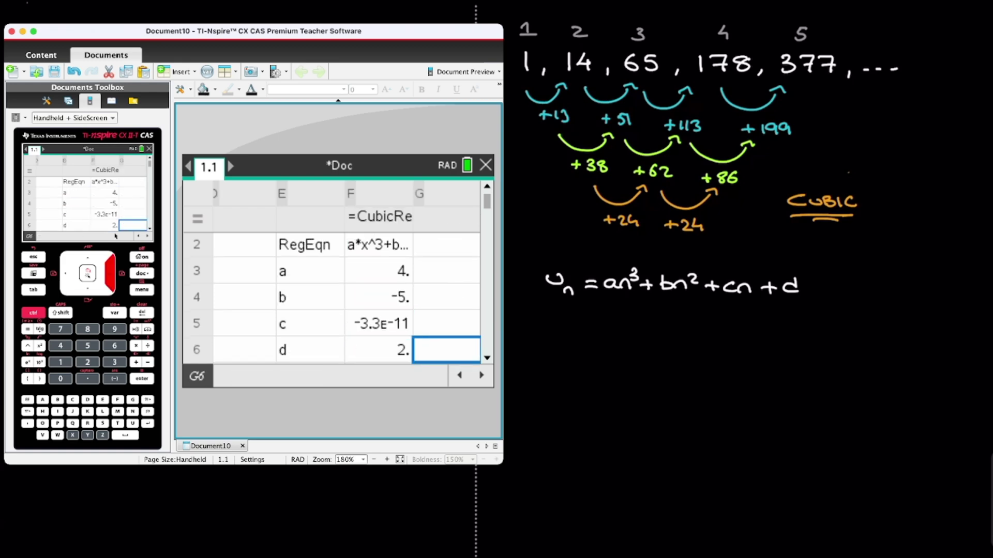
key("Up")
key("Up")
key("Up")
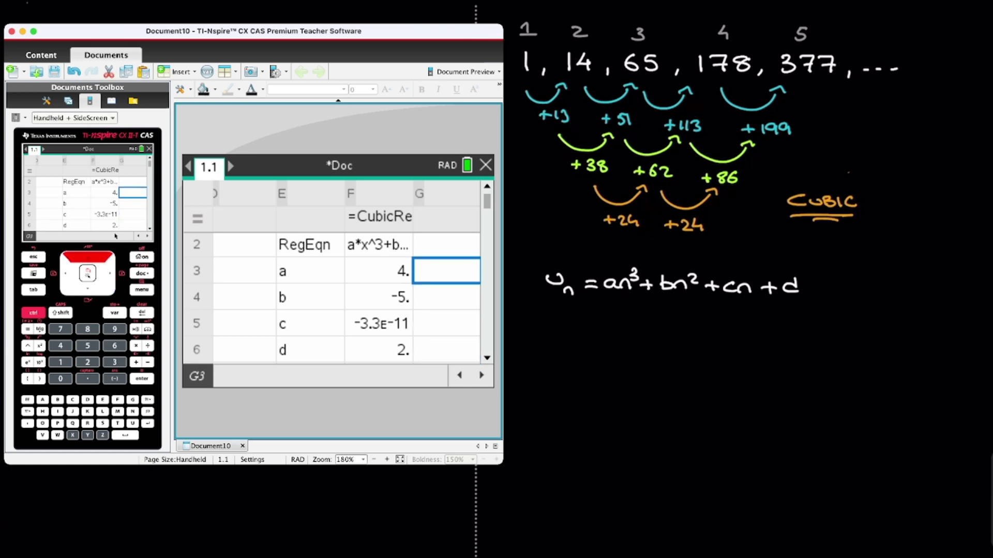
key("Left")
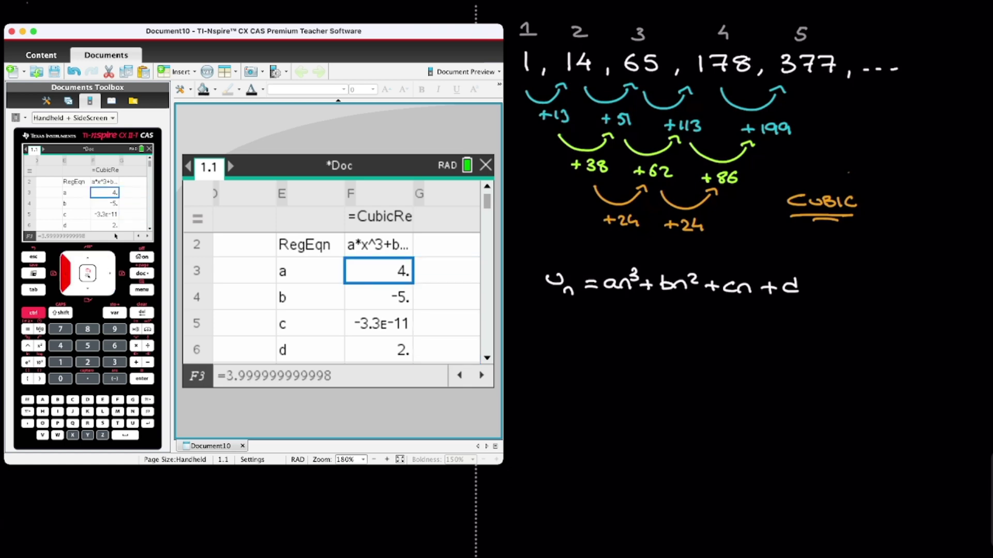
left_click_drag(858, 273, 881, 279)
mouse_move(886, 269)
left_mouse_down()
mouse_move(884, 278)
mouse_move(896, 277)
left_mouse_up()
mouse_move(891, 273)
left_mouse_down()
mouse_move(893, 283)
mouse_move(852, 311)
left_mouse_up()
Show coefficient b's value, handwrite b = −5 below a = 4, then show c's value.
key("Down")
left_click_drag(863, 304, 877, 310)
mouse_move(880, 307)
left_mouse_down()
mouse_move(903, 309)
mouse_move(854, 340)
mouse_move(913, 339)
mouse_move(907, 345)
mouse_move(929, 331)
left_mouse_up()
key("Down")
left_click(903, 344)
Finish handwriting c = -3.3E-11 and write d = 2 below it.
left_click_drag(919, 337, 929, 343)
left_click_drag(933, 340, 945, 345)
left_click_drag(951, 334, 951, 345)
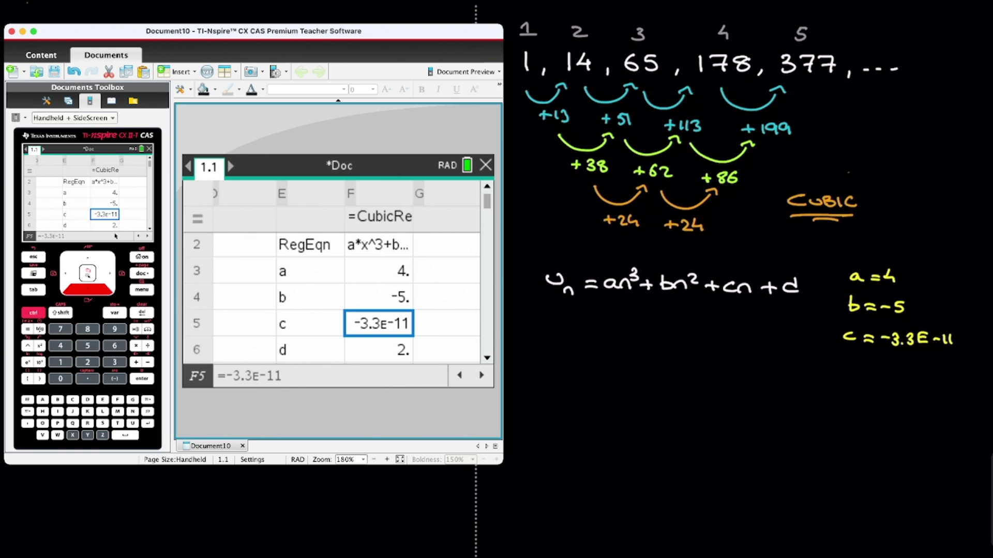
left_click_drag(850, 371, 851, 377)
mouse_move(852, 363)
left_mouse_down()
mouse_move(854, 379)
mouse_move(870, 377)
left_mouse_up()
left_click_drag(879, 372, 893, 381)
Box the c value and rewrite -3.3E-11 below the formula.
mouse_move(830, 326)
left_mouse_down()
mouse_move(918, 358)
mouse_move(964, 322)
mouse_move(834, 326)
left_mouse_up()
mouse_move(506, 328)
left_mouse_down()
mouse_move(547, 331)
mouse_move(538, 337)
mouse_move(562, 324)
left_mouse_up()
left_click(532, 335)
left_click_drag(552, 331, 560, 331)
left_click_drag(552, 337, 575, 337)
mouse_move(582, 325)
left_mouse_down()
mouse_move(582, 337)
mouse_move(610, 336)
left_mouse_up()
Rewrite c as -3.3×10⁻¹¹, note it is essentially 0, and write c = 0 beside d = 2.
left_click_drag(614, 334, 663, 341)
left_click(641, 337)
left_click_drag(663, 333, 655, 340)
mouse_move(668, 331)
left_mouse_down()
mouse_move(668, 341)
mouse_move(689, 331)
left_mouse_up()
left_click_drag(693, 327, 693, 335)
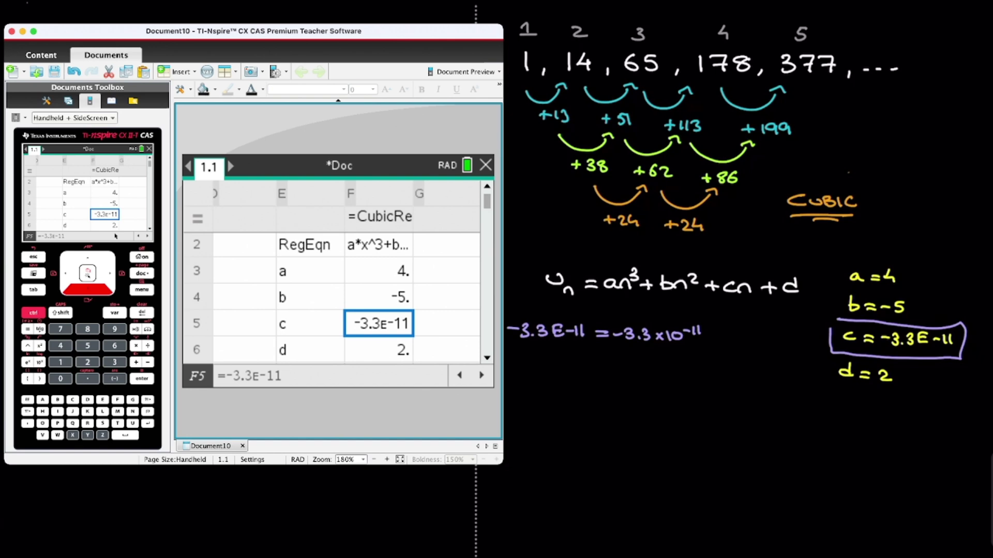
left_click_drag(595, 357, 608, 364)
mouse_move(621, 356)
left_mouse_down()
mouse_move(612, 365)
mouse_move(622, 357)
left_mouse_up()
mouse_move(923, 368)
left_mouse_down()
mouse_move(924, 376)
mouse_move(939, 368)
left_mouse_up()
left_click_drag(928, 376, 951, 367)
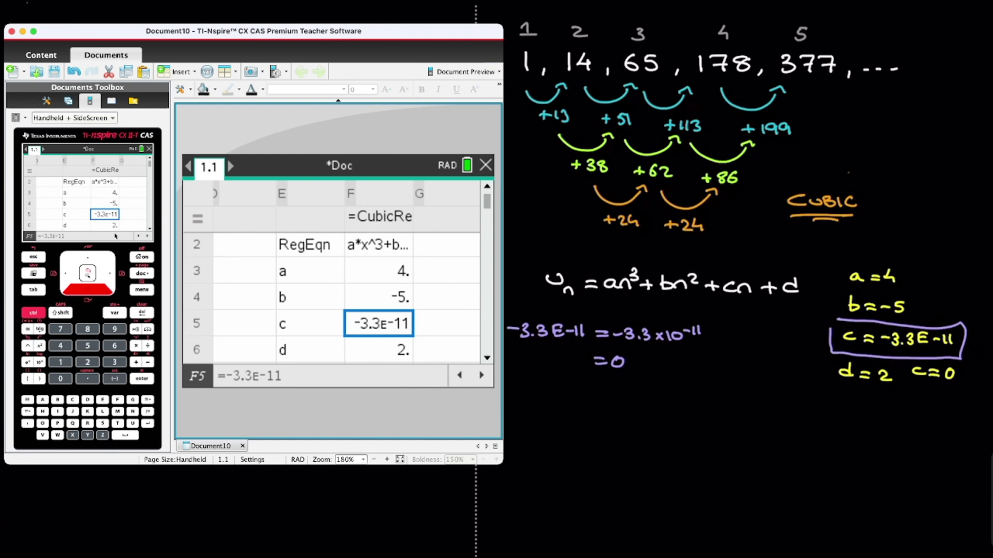
Handwrite the final rule uₙ = 4n³ − 5n² + 2 and box it.
mouse_move(531, 410)
left_mouse_down()
mouse_move(554, 426)
mouse_move(564, 413)
mouse_move(596, 414)
left_mouse_up()
mouse_move(592, 412)
left_mouse_down()
mouse_move(613, 412)
mouse_move(634, 417)
left_mouse_up()
mouse_move(649, 412)
left_mouse_down()
mouse_move(640, 425)
mouse_move(671, 417)
left_mouse_up()
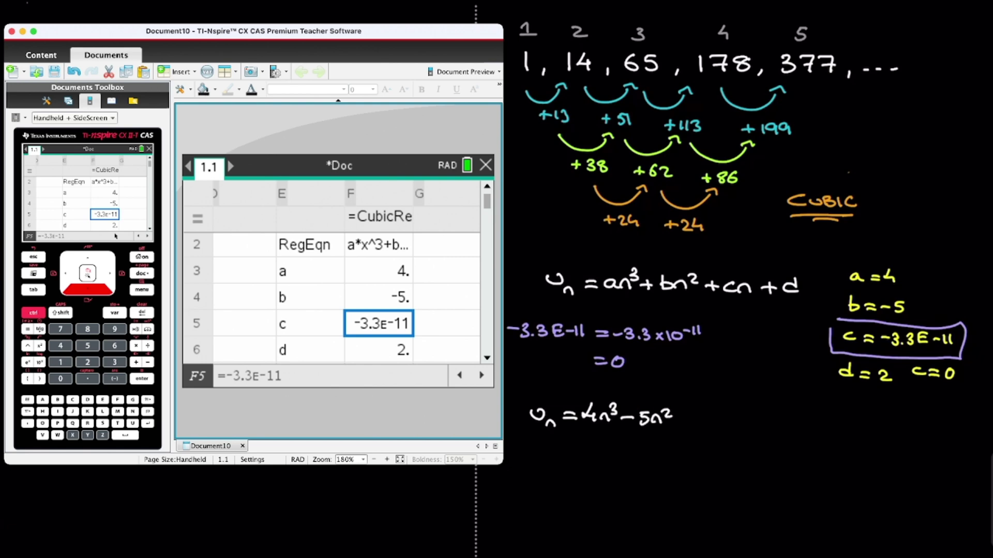
mouse_move(686, 412)
left_mouse_down()
mouse_move(687, 425)
mouse_move(694, 419)
left_mouse_up()
left_click_drag(698, 416, 714, 426)
mouse_move(512, 391)
left_mouse_down()
mouse_move(505, 433)
mouse_move(737, 386)
mouse_move(506, 454)
left_mouse_up()
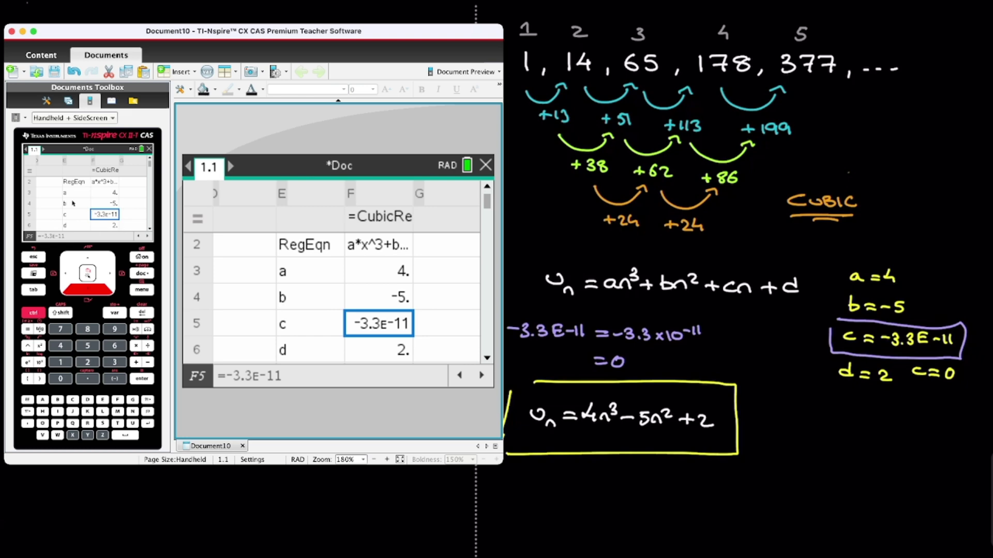
key("super+m")
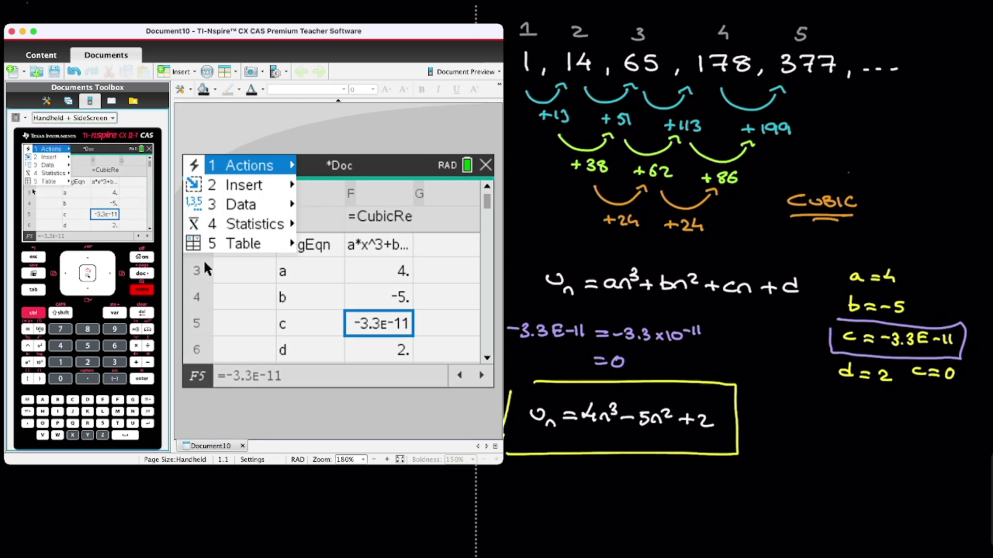
left_click(42, 175)
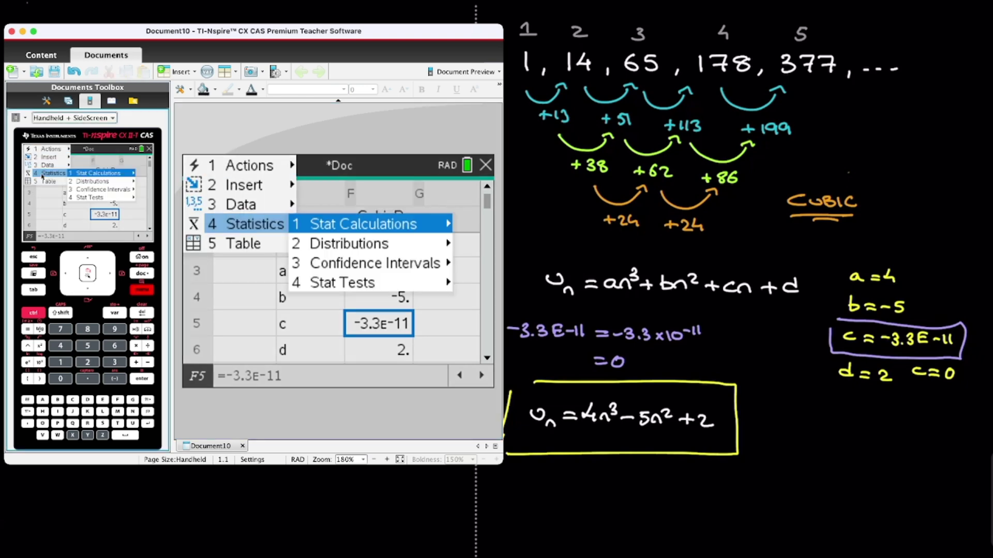
left_click(101, 174)
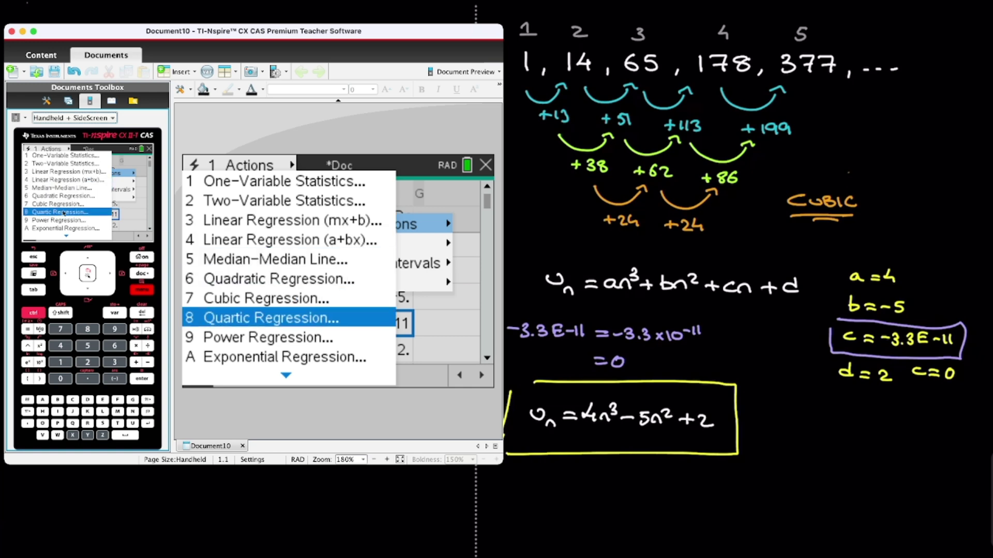
key("Escape")
key("Escape")
key("Escape")
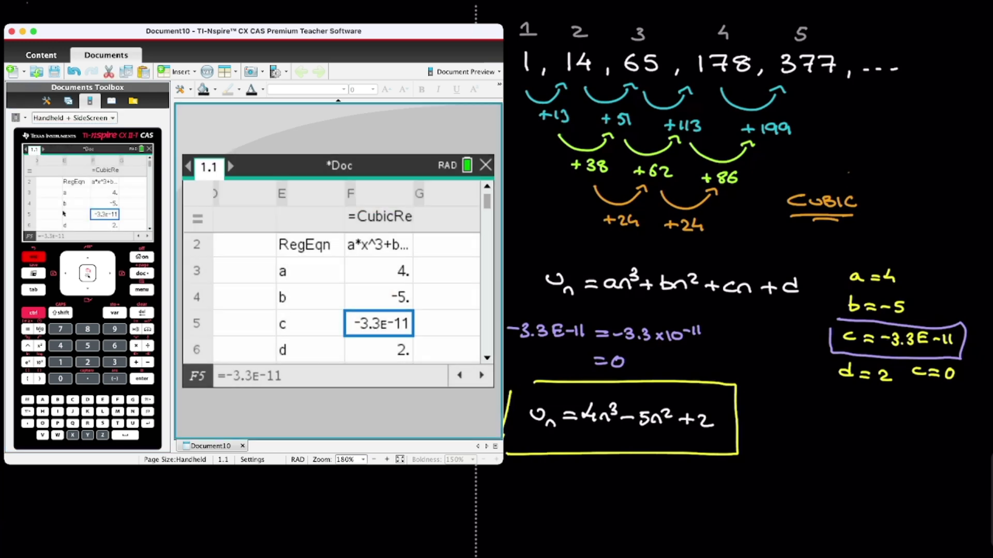